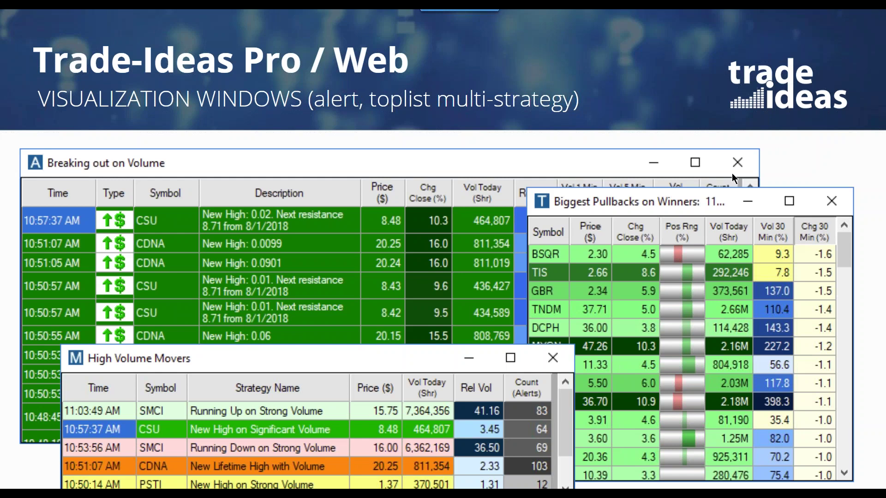
- Exit the slide presentation and minimize the browser to switch to the Trade-Ideas workspace
key("Escape")
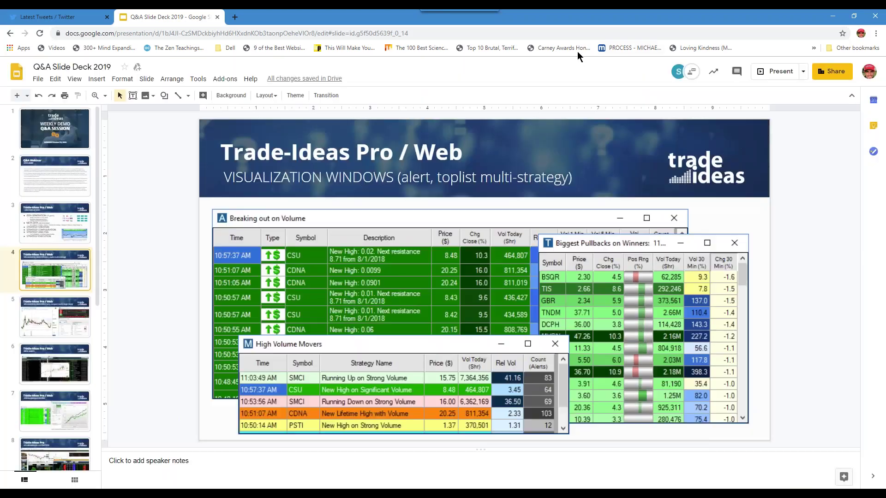
left_click(837, 18)
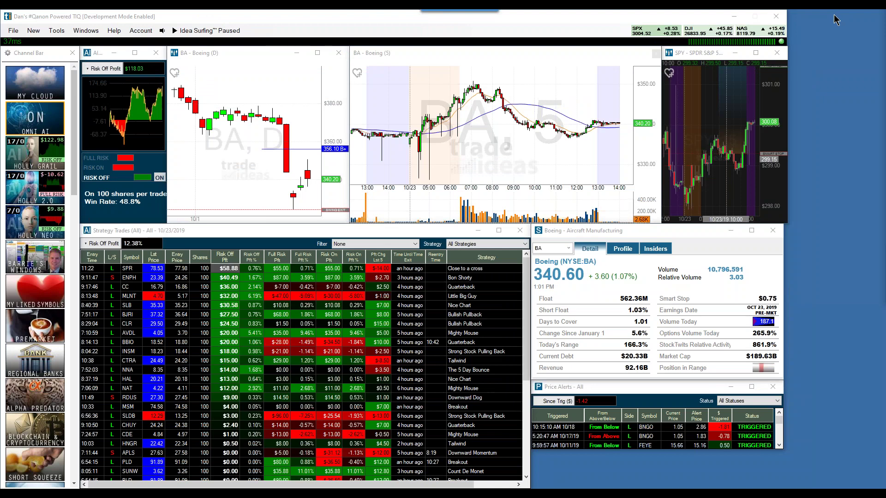
- Widen the Boeing stock window and the Price Alerts window to the workspace edge, and extend Price Alerts downward to fill the empty space
left_click_drag(784, 241, 787, 240)
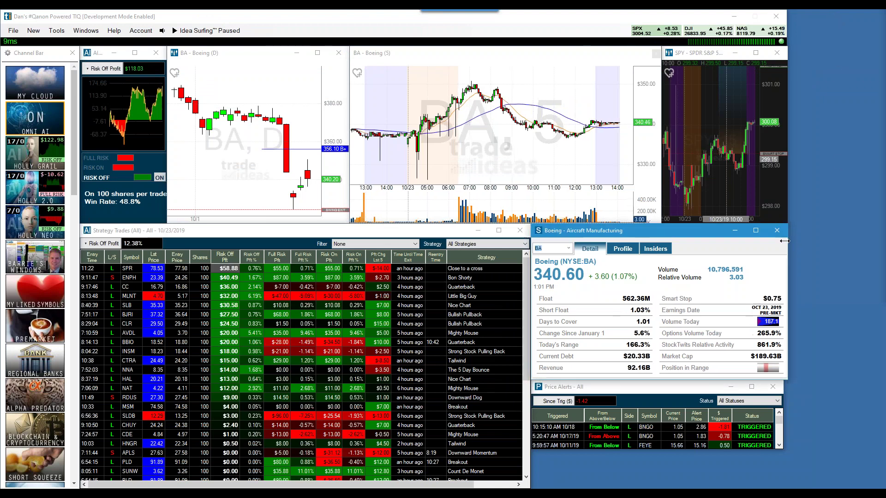
left_click_drag(783, 420, 787, 420)
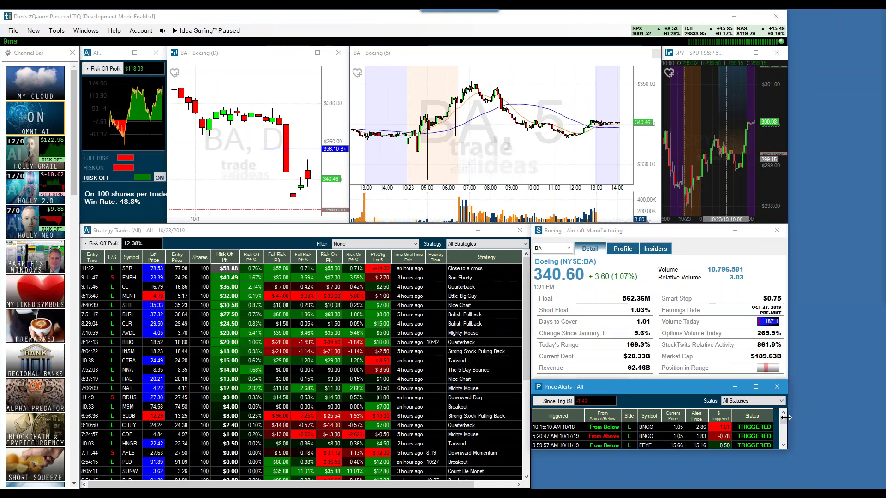
left_click_drag(747, 449, 757, 488)
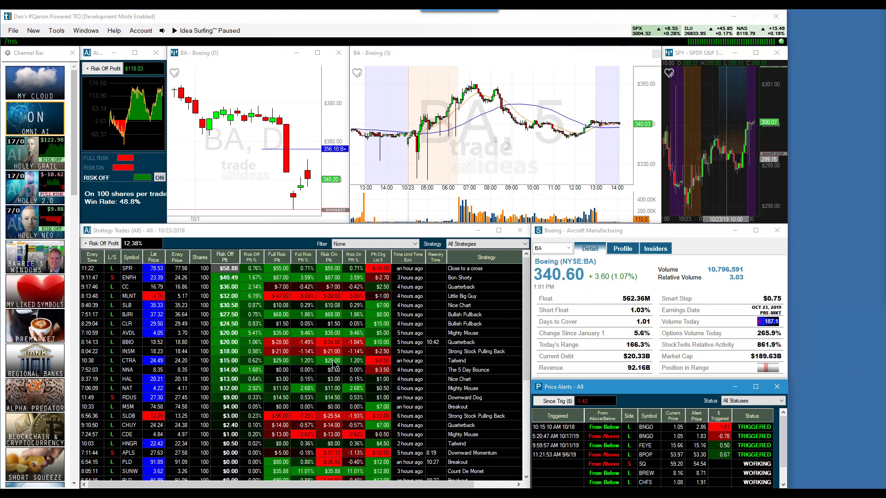
- Sort the Strategy Trades list by risk-off profit percentage in descending order
left_click(228, 260)
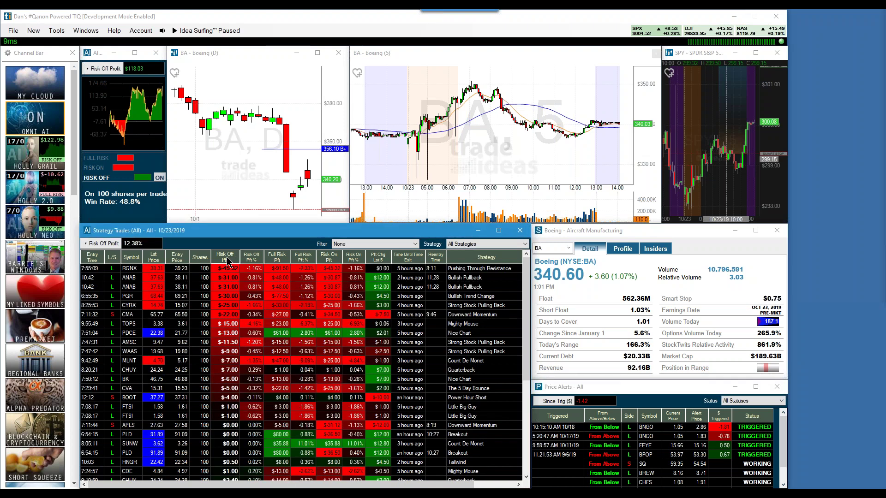
left_click(228, 260)
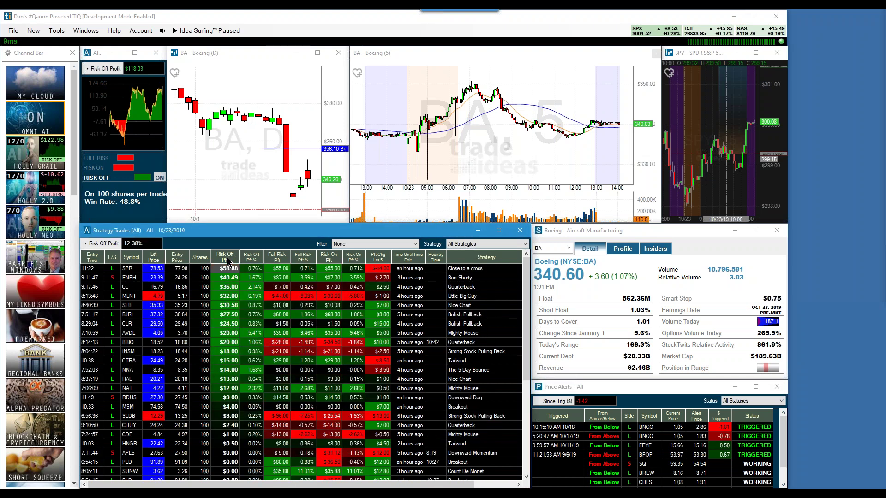
left_click(251, 257)
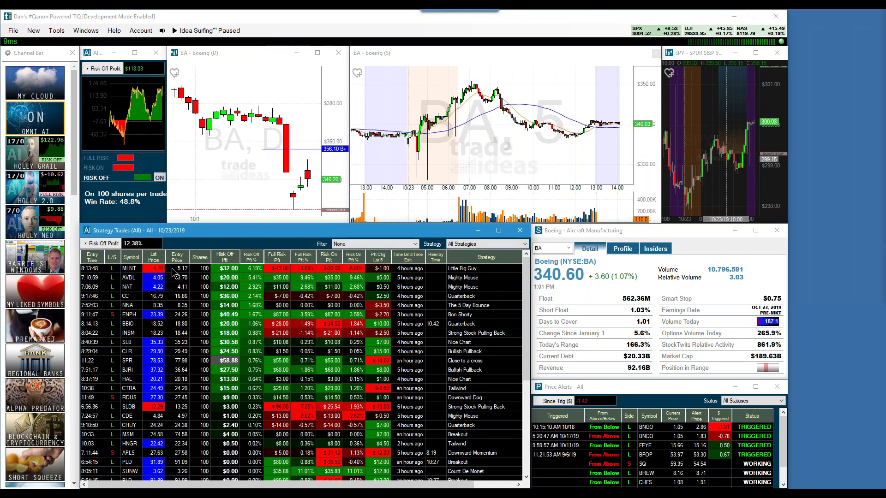
- Load MLNT from the Strategy Trades list and inspect the first buy and sell signals on its 5-minute chart
left_click(131, 269)
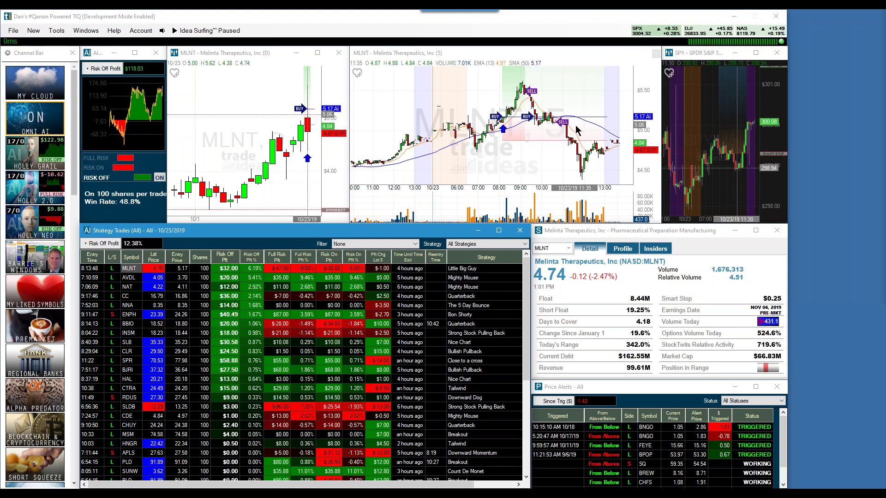
scroll(577, 130, "up", 2)
scroll(576, 130, "up", 1)
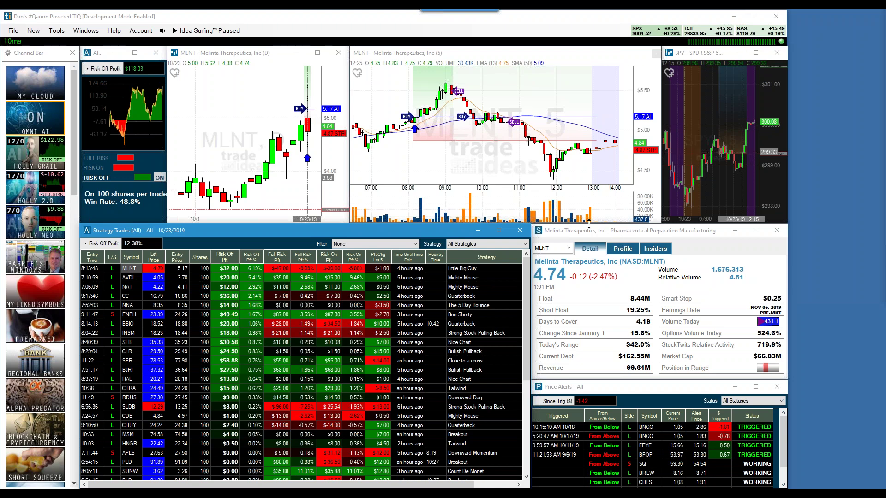
mouse_move(414, 124)
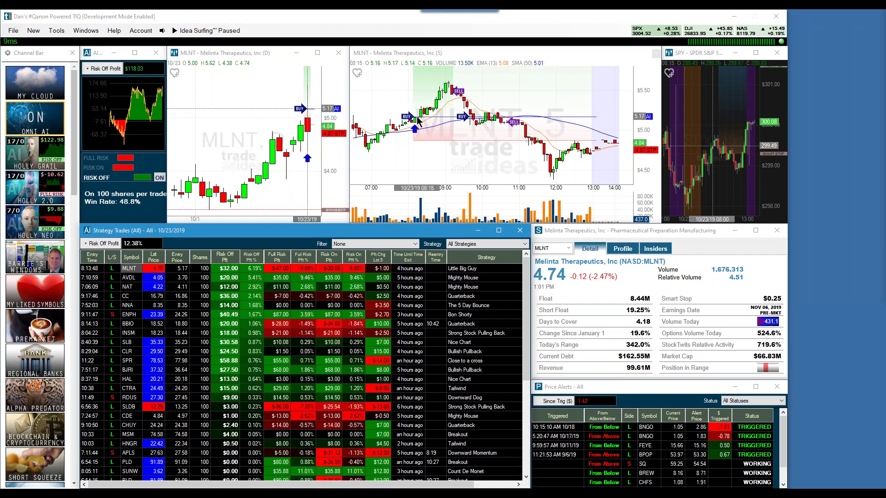
mouse_move(438, 115)
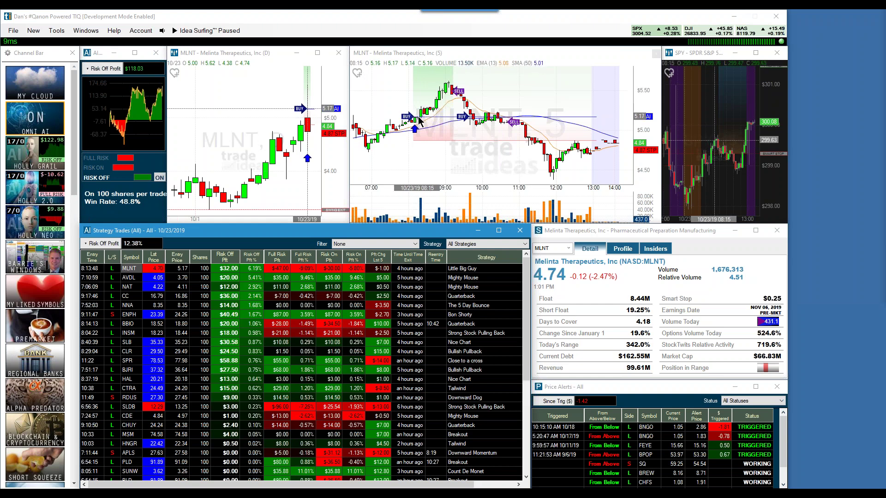
mouse_move(454, 93)
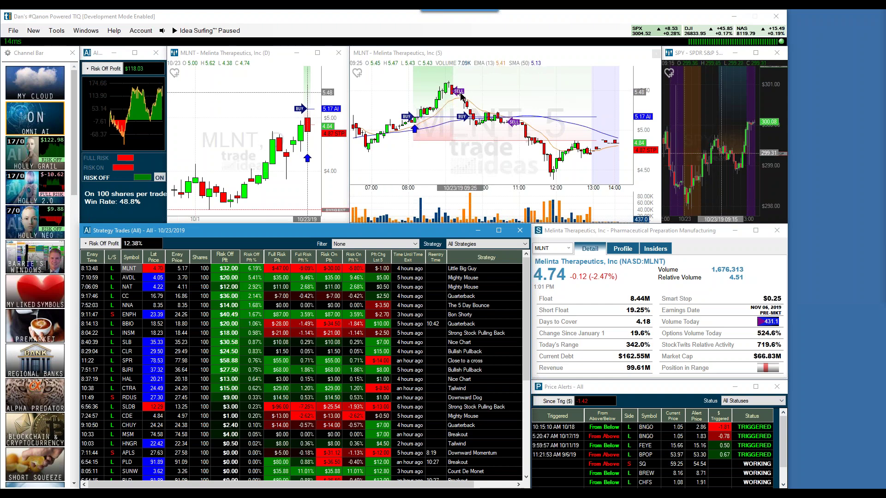
mouse_move(485, 97)
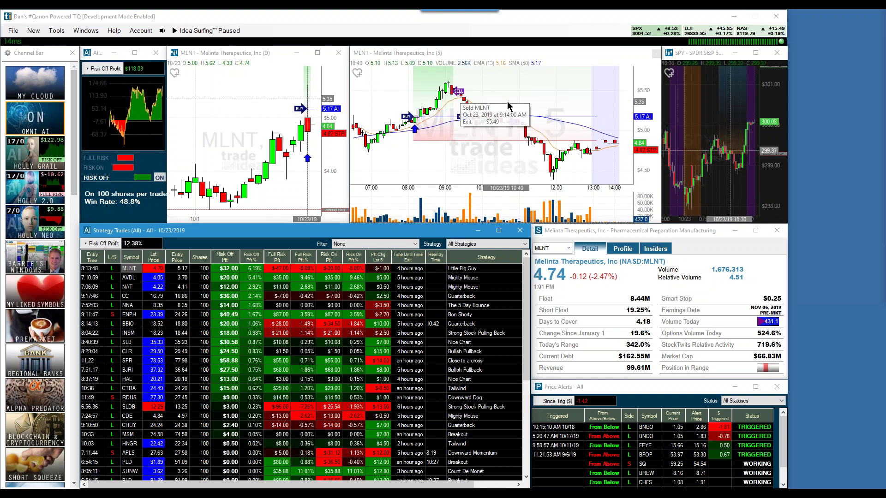
- Compare the entry and exit details of both pairs of buy and sell markers on the MLNT 5-minute chart
mouse_move(464, 119)
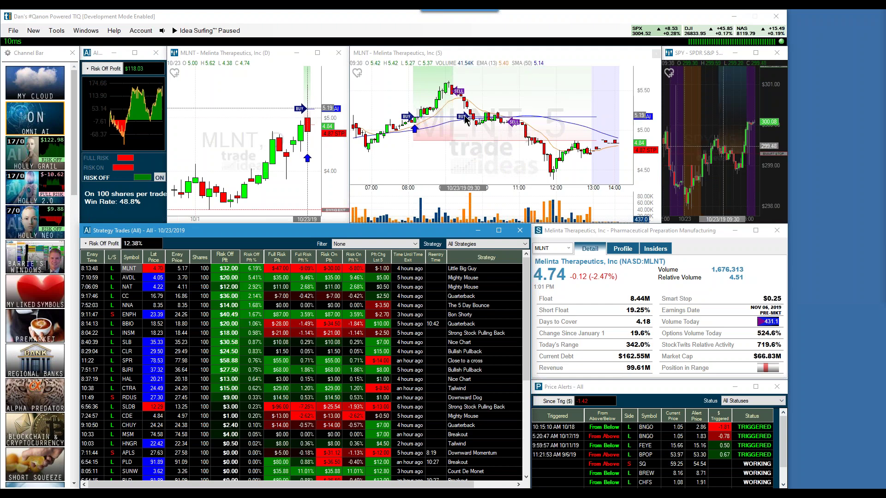
mouse_move(465, 119)
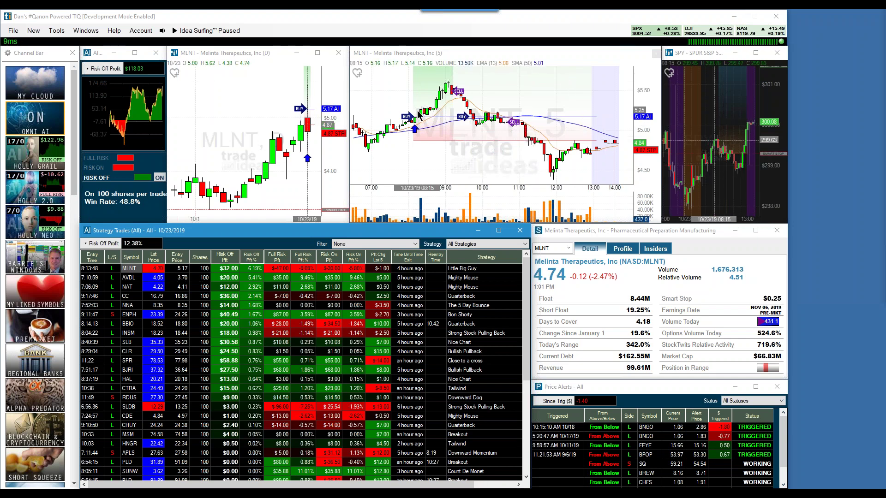
mouse_move(409, 119)
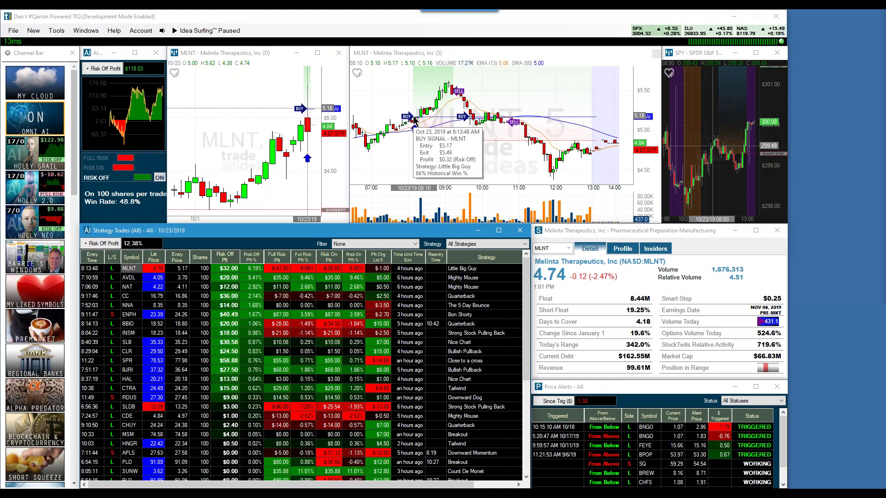
mouse_move(463, 95)
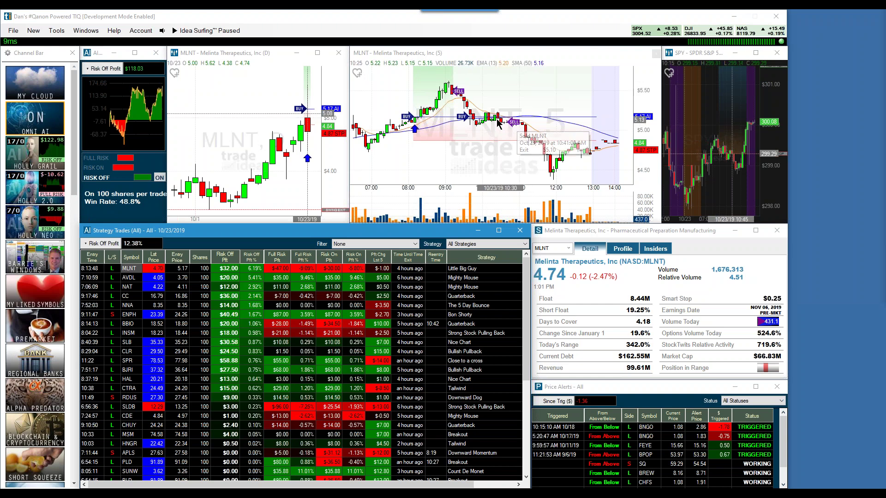
left_click(459, 121)
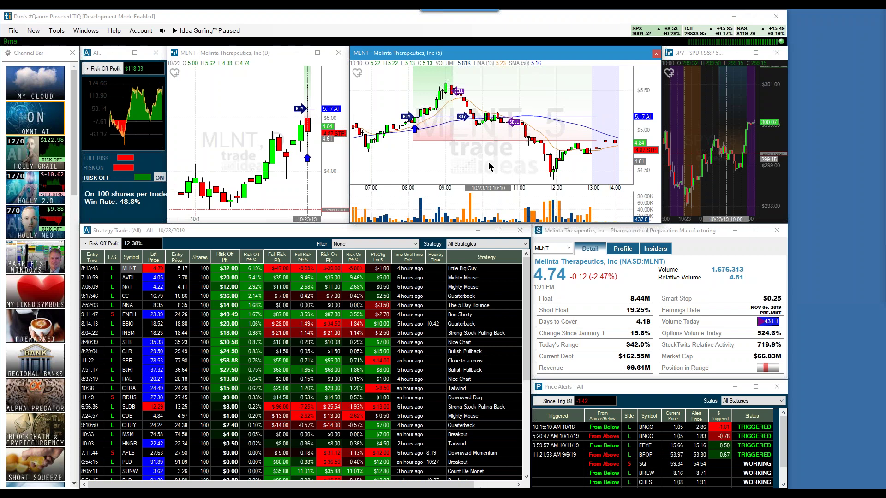
- Load AVDL to inspect the buy signal on its 5-minute chart, and return to MLNT to review its first buy signal
left_click(129, 279)
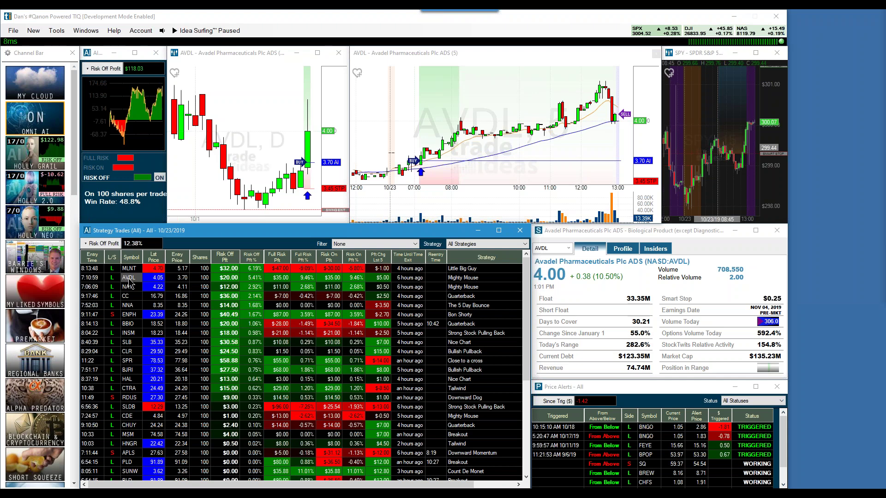
mouse_move(420, 165)
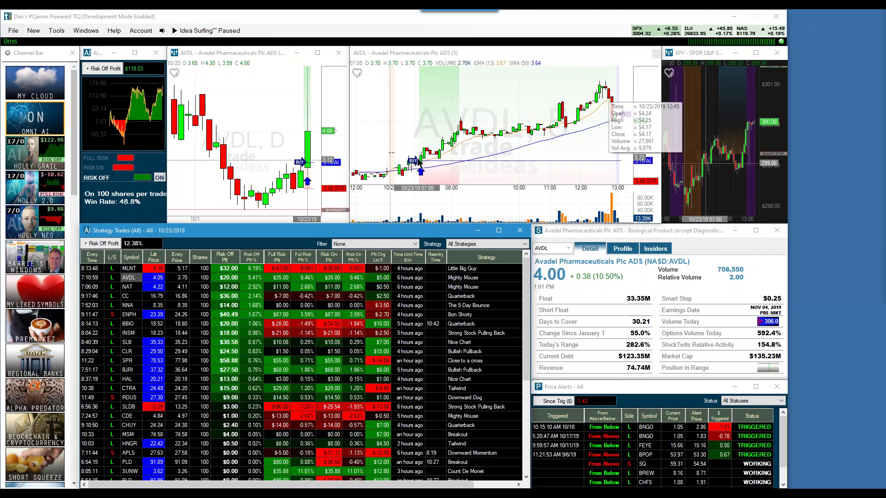
mouse_move(420, 162)
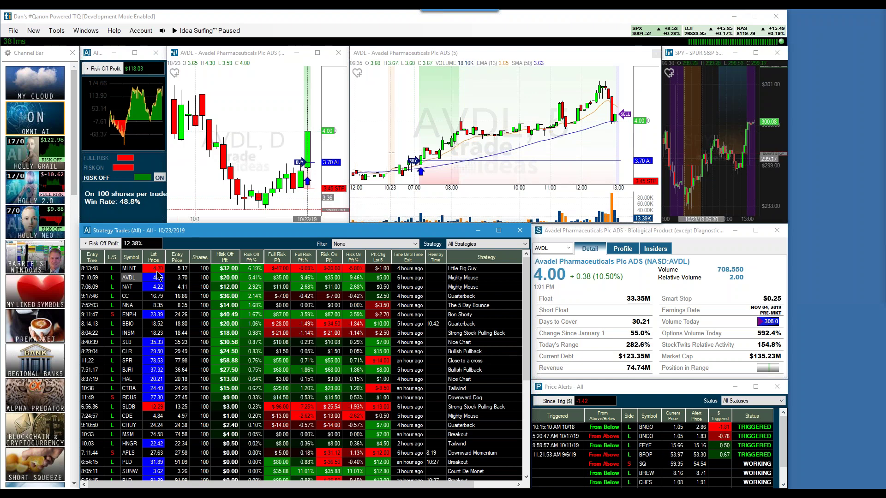
left_click(129, 268)
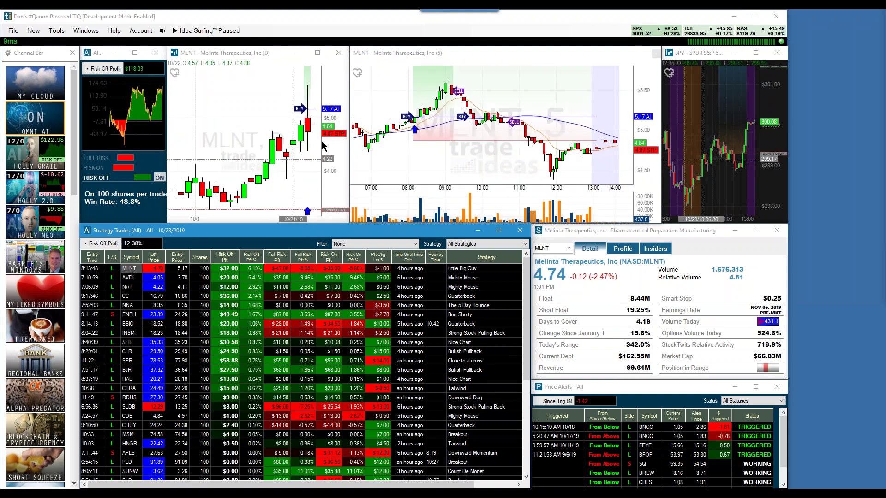
mouse_move(408, 116)
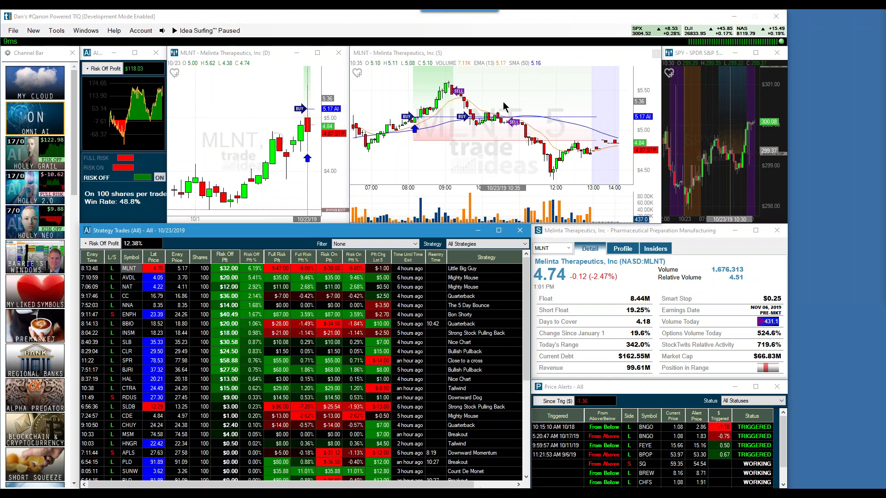
- Load TSLA in the stock window and include pre-market and post-market data in its figures
left_click(554, 249)
type("TSLA")
key("Return")
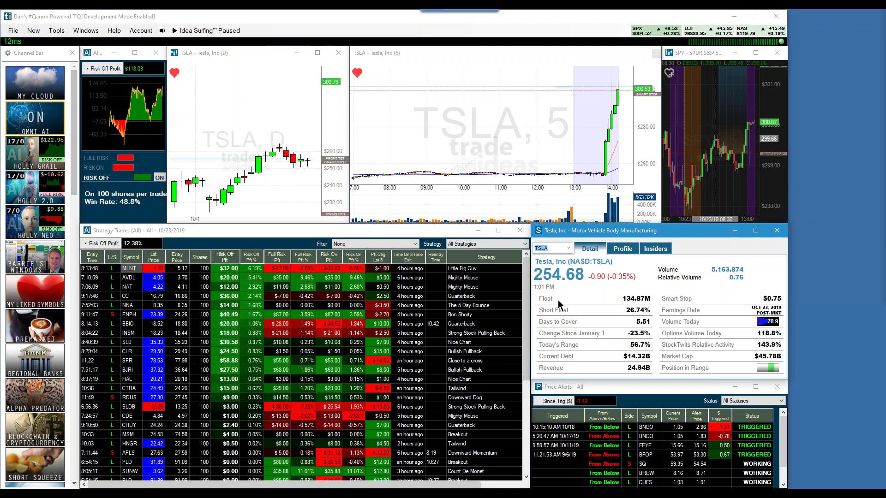
mouse_move(605, 179)
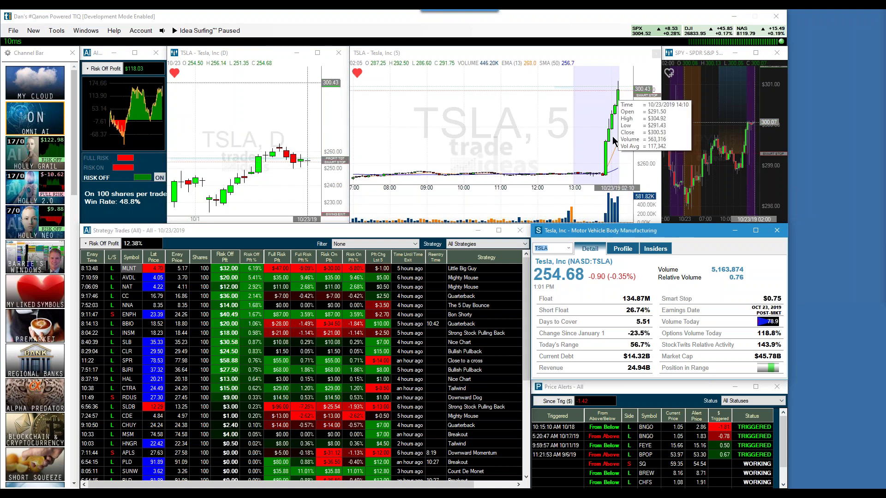
right_click(609, 281)
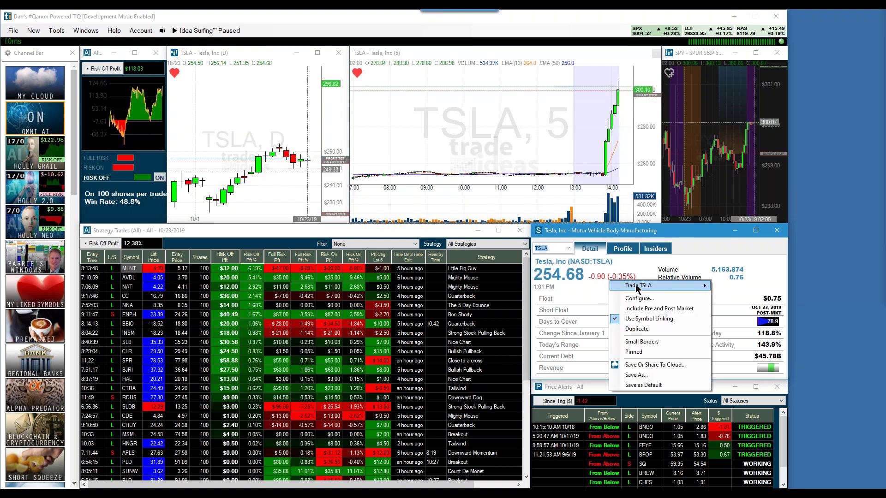
left_click(639, 308)
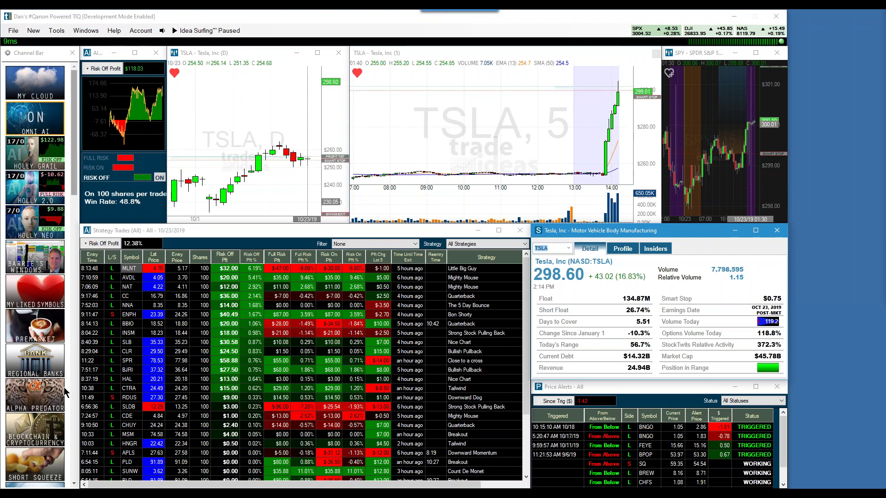
- Switch the workspace to the After Hours channel
scroll(63, 389, "down", 10)
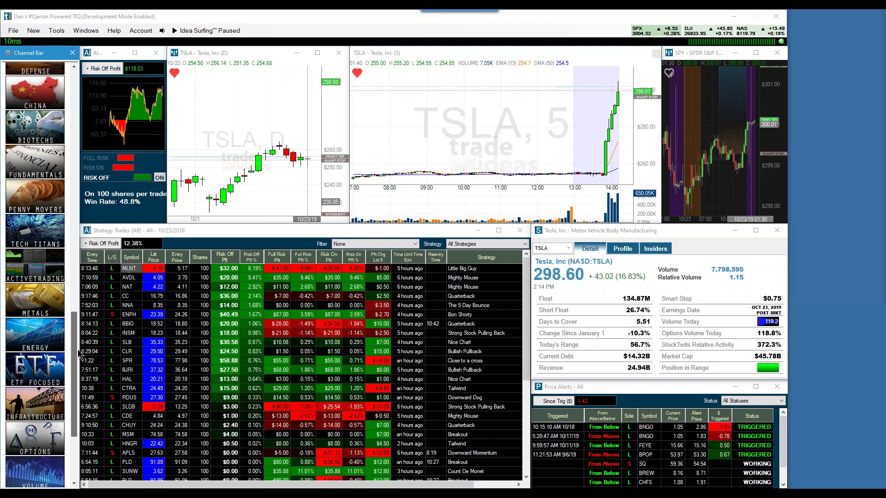
scroll(52, 414, "down", 3)
left_click(52, 414)
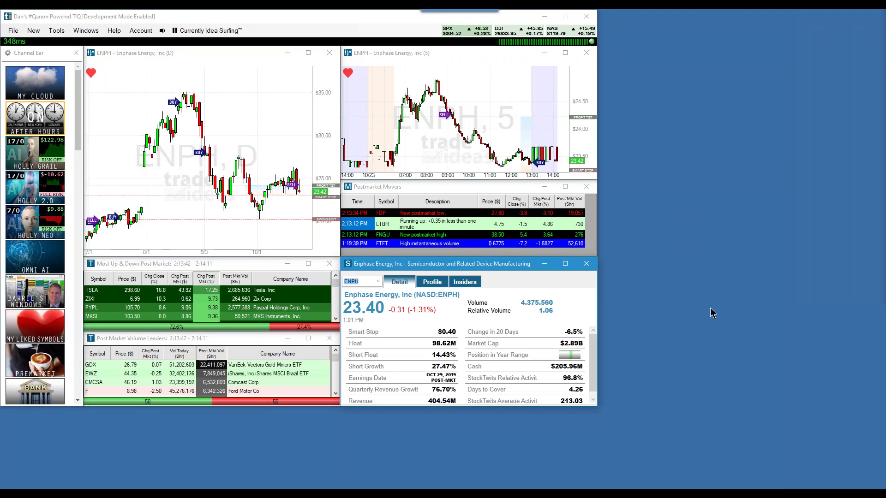
- Review the charts and stock details of TSLA, ZIXI, EWZ, GDX and PYPL from the two post-market lists
left_click(92, 292)
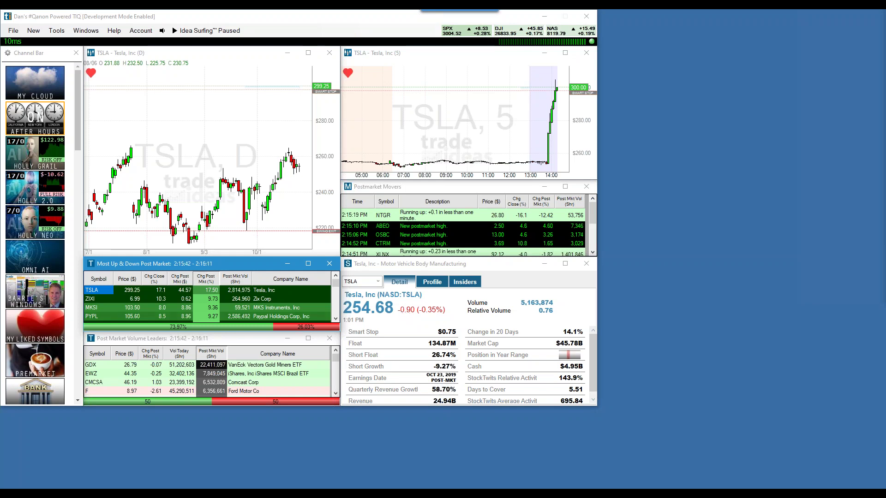
left_click(89, 300)
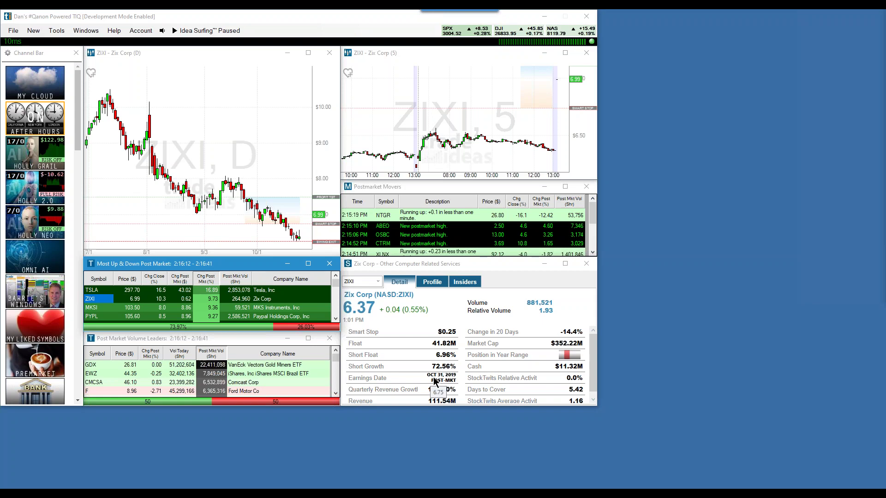
left_click(92, 374)
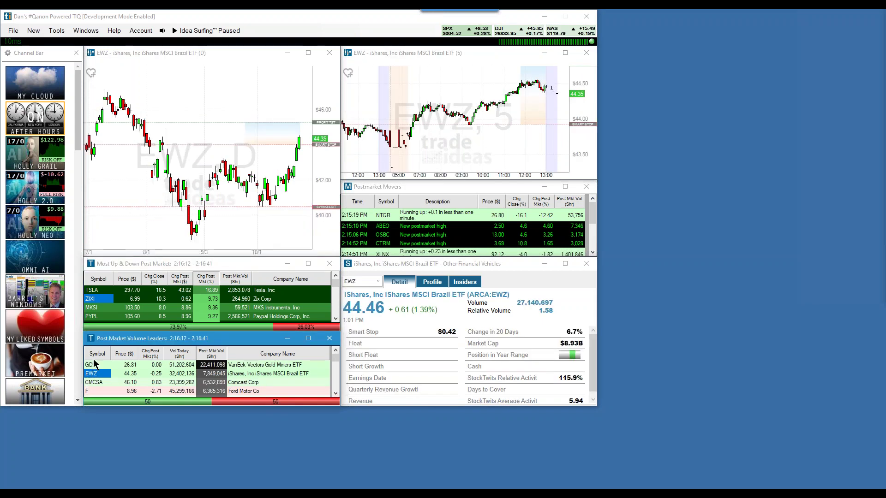
left_click(91, 365)
left_click(92, 317)
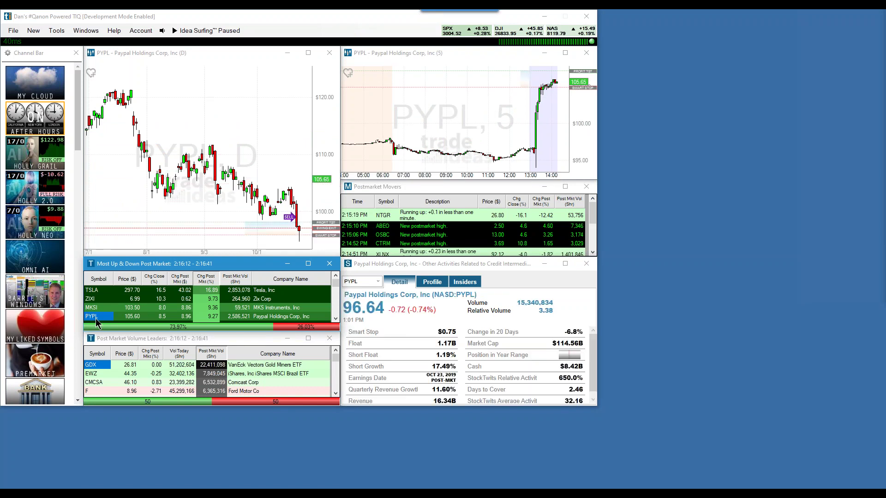
- Include pre-market and post-market data in PYPL's stock window and review its insider trades summary
right_click(415, 301)
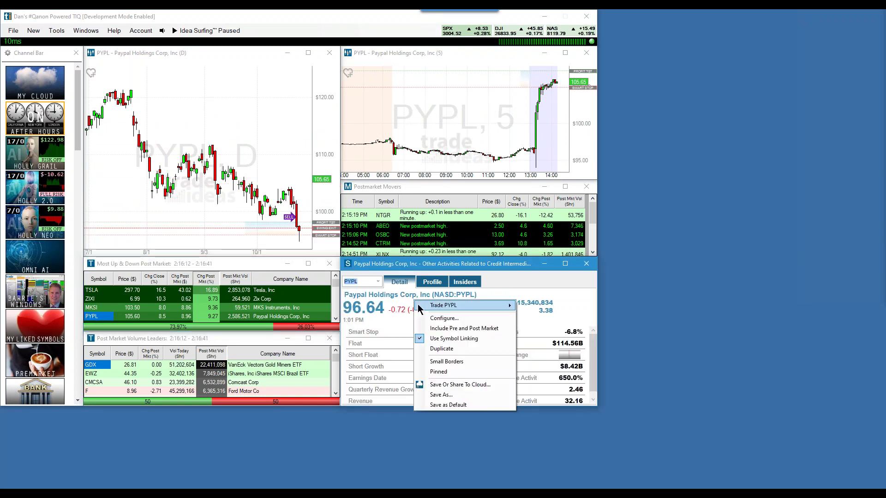
left_click(439, 329)
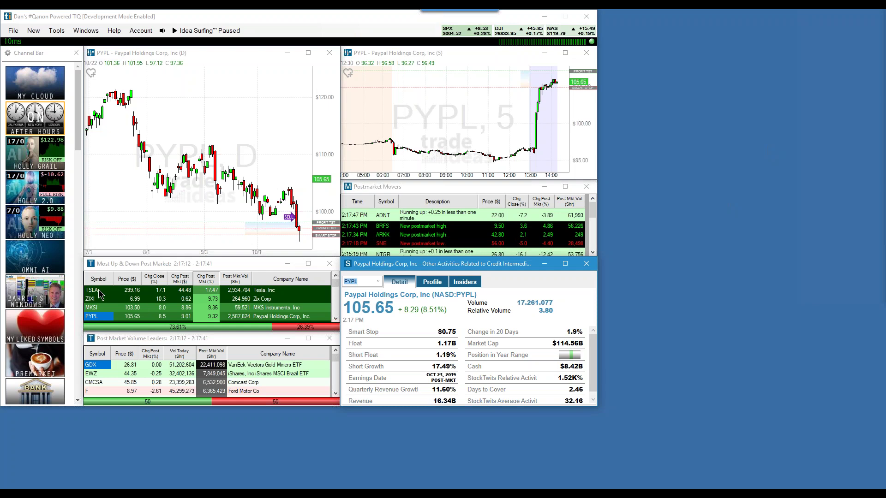
left_click(464, 282)
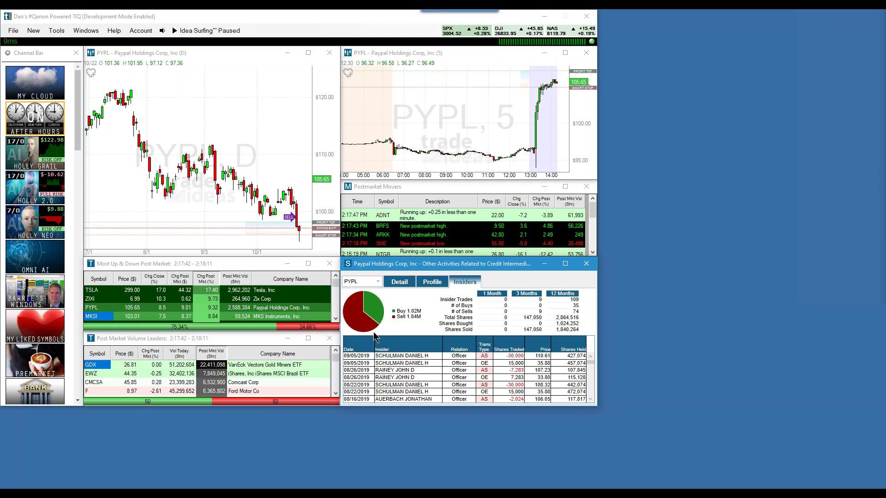
mouse_move(373, 327)
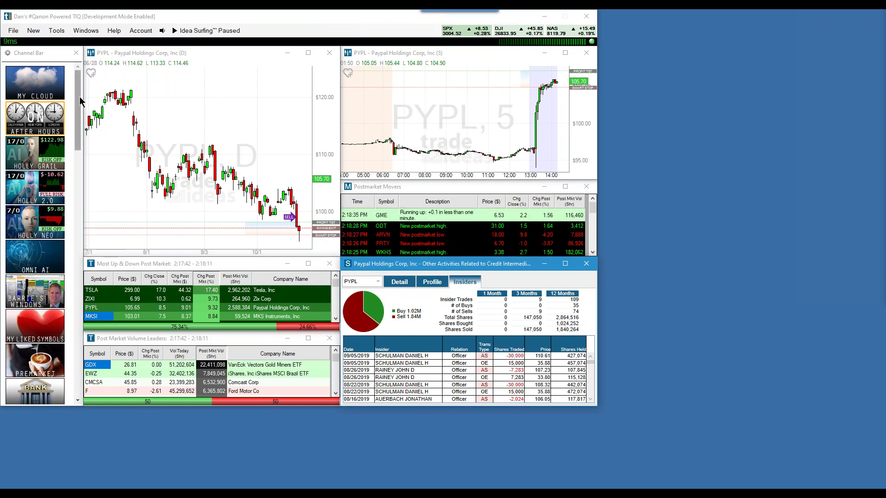
- Switch the workspace to the Earnings channel
left_click_drag(79, 95, 72, 231)
left_click(29, 254)
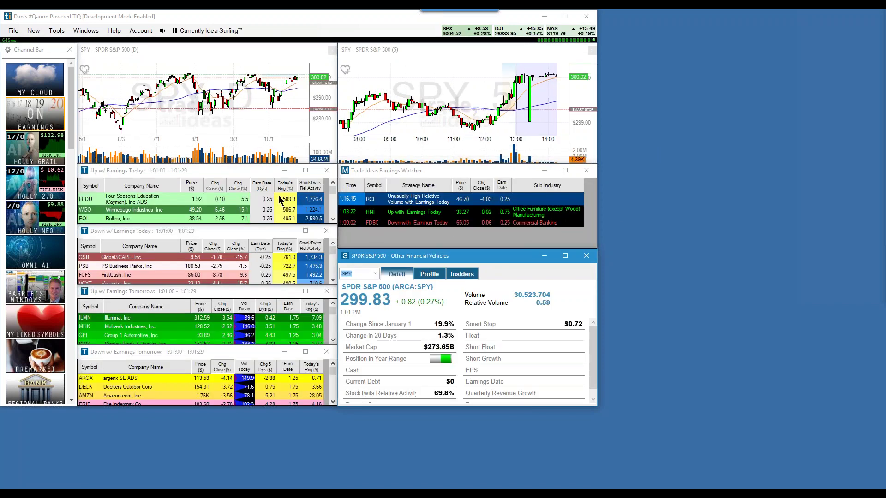
- Sort the Up w/ Earnings Today list by Chg Close ($) in descending order and extend it over the lists below
left_click(209, 182)
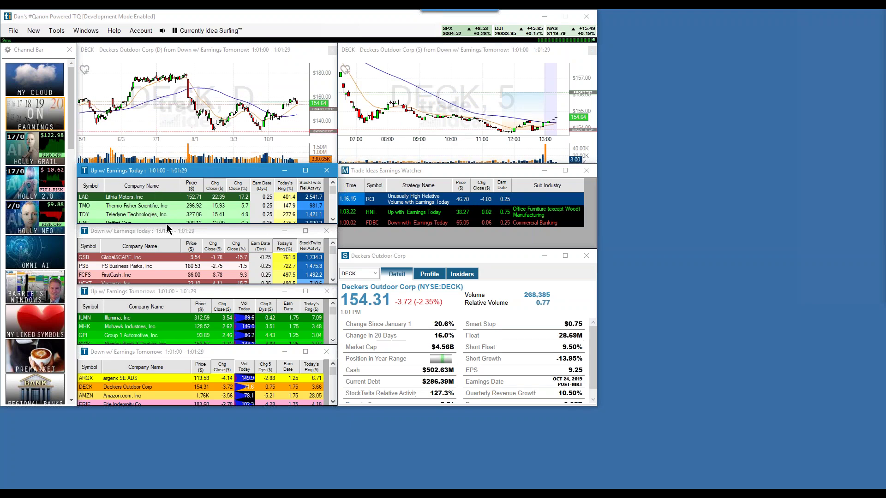
left_click_drag(167, 223, 157, 406)
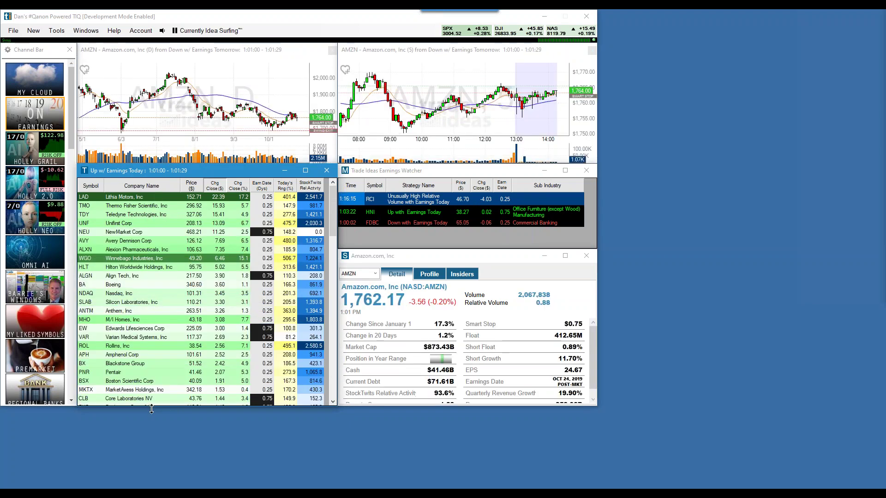
- Extend the stock window, the Up w/ Earnings Today list and the Channel Bar downward to a matching height
right_click(412, 309)
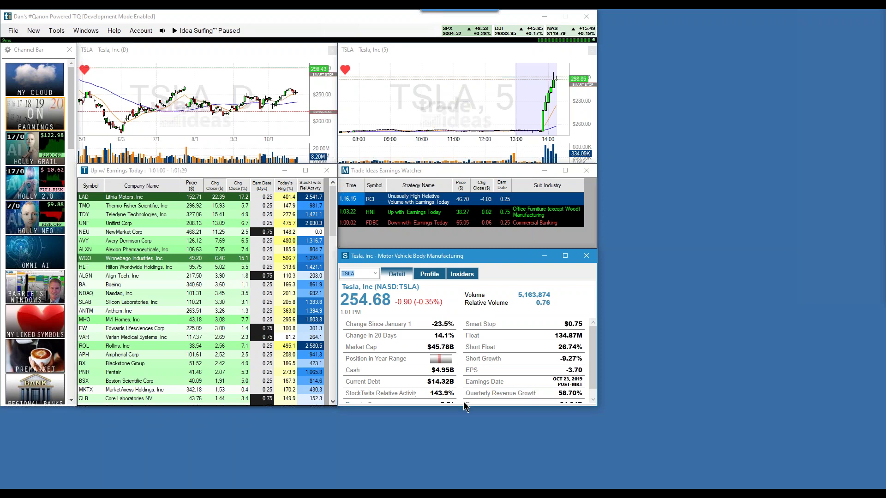
left_click_drag(463, 406, 470, 426)
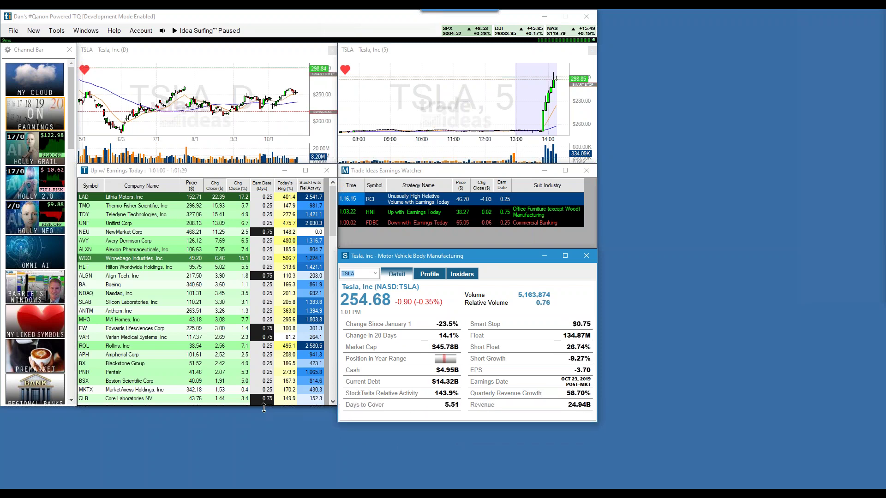
left_click_drag(264, 408, 263, 421)
left_click_drag(31, 408, 31, 420)
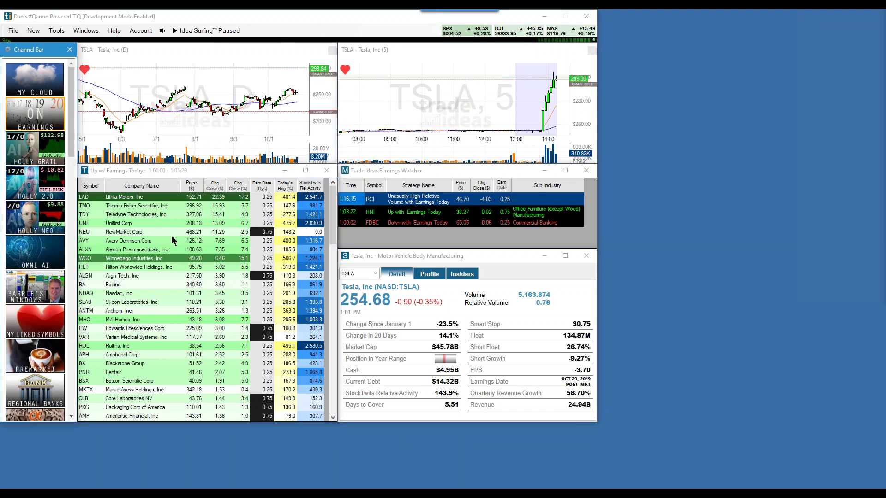
- Open the configuration of the Up w/ Earnings Today list and search all filters for "change"
right_click(219, 189)
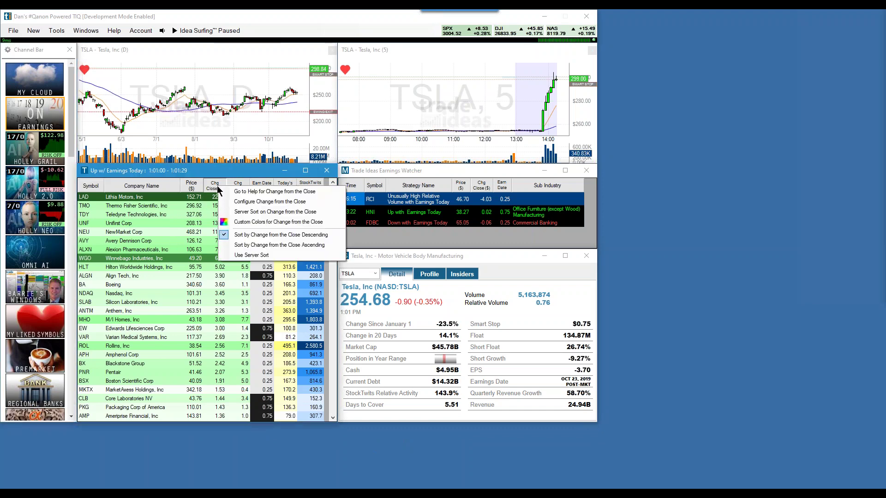
right_click(166, 245)
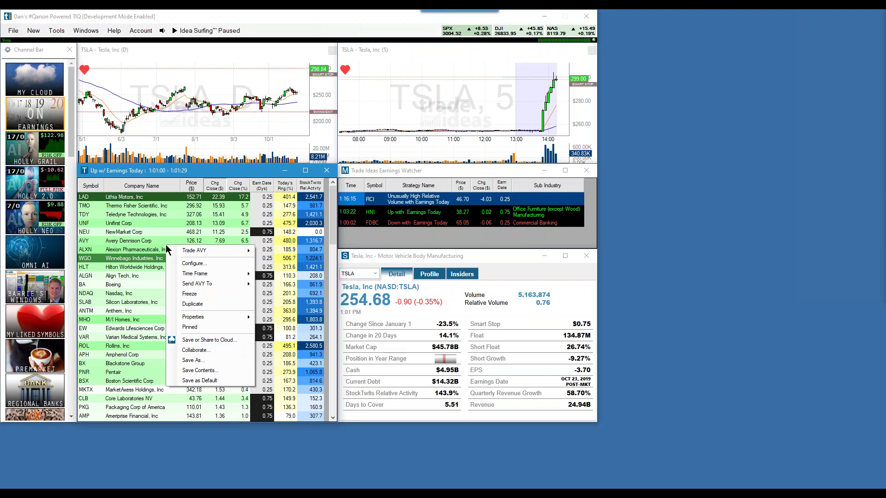
left_click(202, 267)
left_click_drag(246, 179, 327, 171)
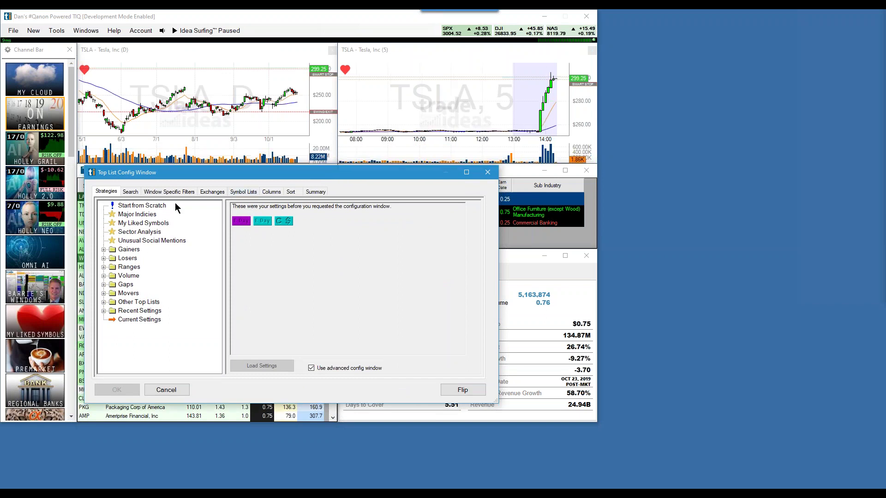
left_click(132, 192)
left_click(178, 224)
type("c")
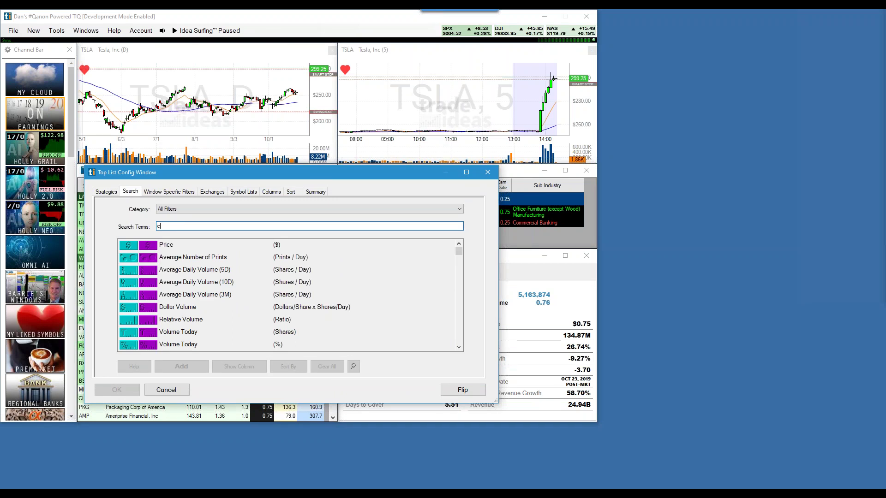
type("hange")
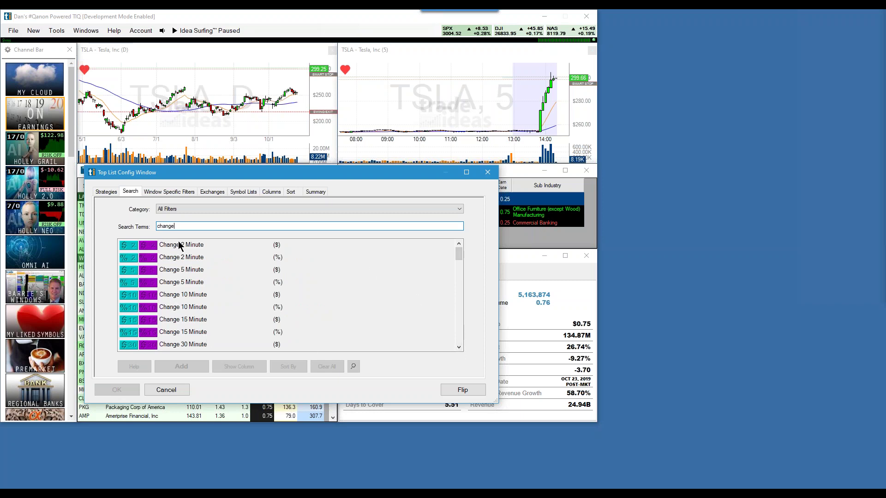
- Show the Change Post Market (%) filter as a column in the Up w/ Earnings Today list and apply the configuration
left_click(458, 348)
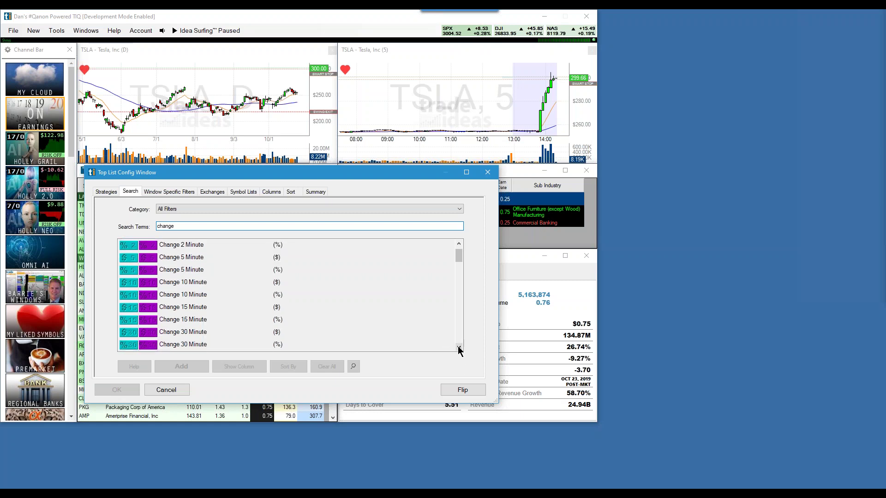
left_click(457, 347)
left_click(456, 347)
left_click(456, 347)
left_click(456, 347)
scroll(455, 345, "up", 3)
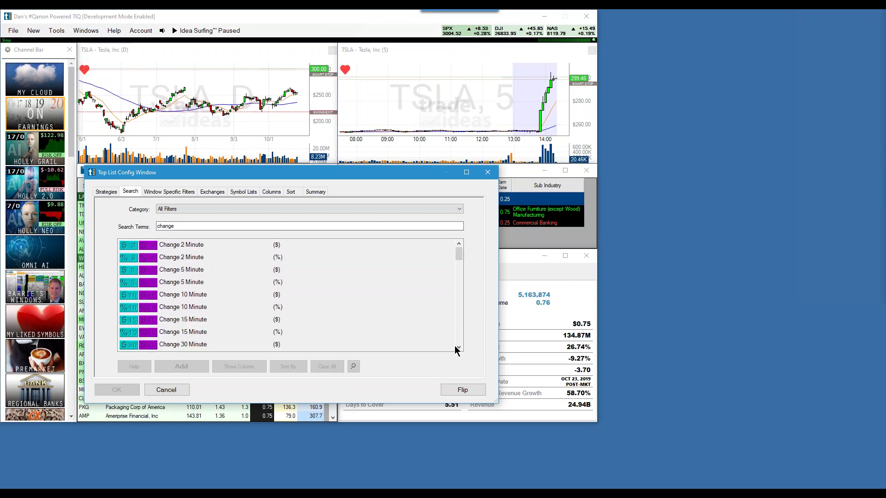
left_click(458, 348)
left_click(458, 348)
left_click(458, 348)
left_click(458, 349)
left_click(459, 348)
left_click(458, 348)
left_click(458, 348)
left_click(458, 348)
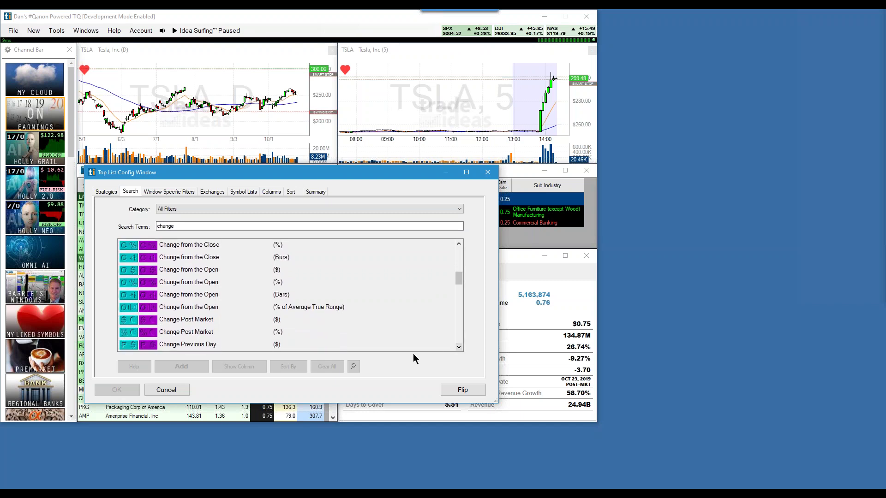
left_click(207, 334)
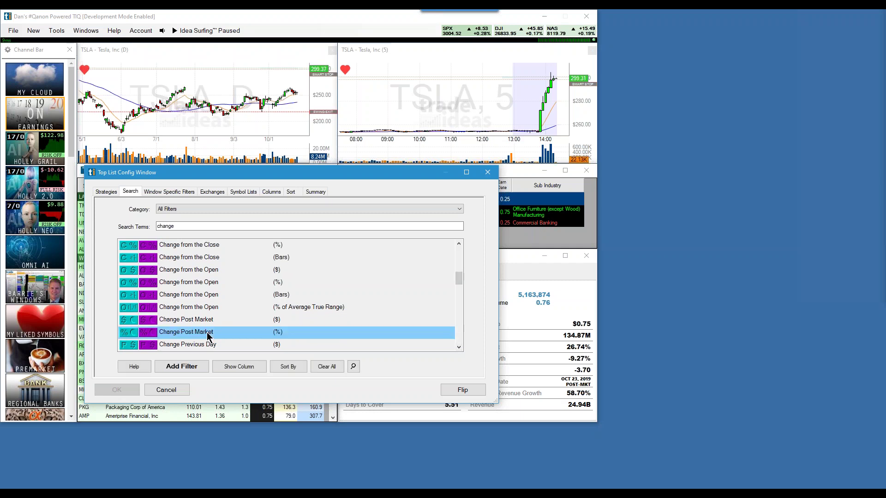
left_click(246, 365)
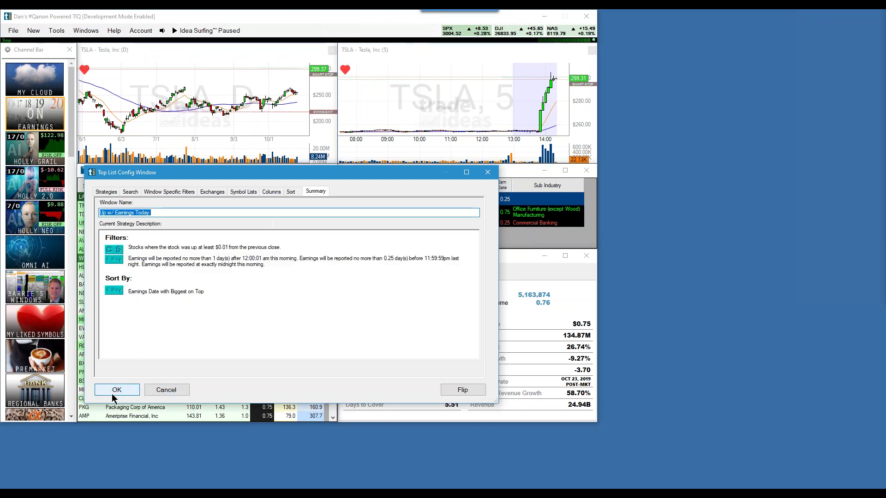
left_click(114, 393)
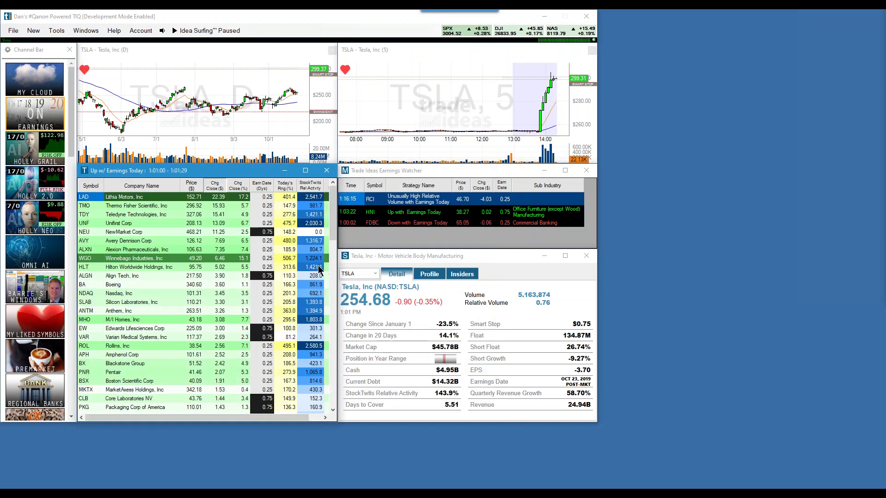
- Widen the Up w/ Earnings Today list and its Chg Post Mkt (%) column so the full heading fits
left_click_drag(337, 231, 387, 231)
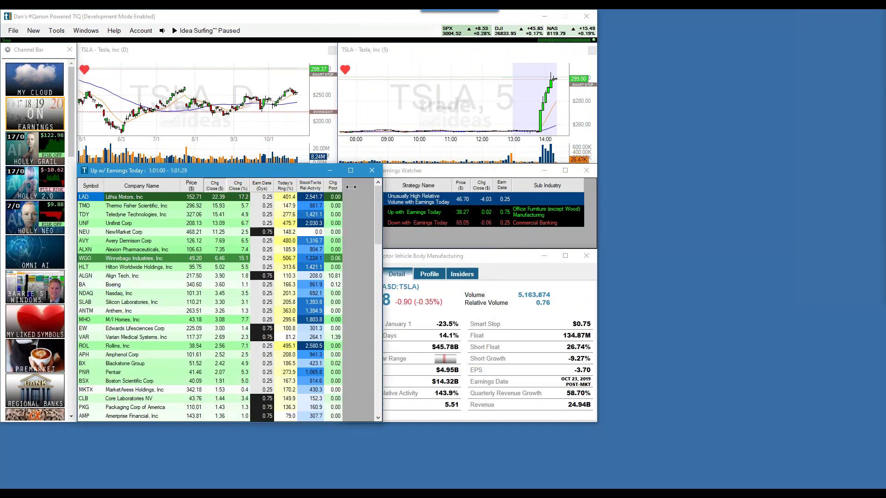
left_click_drag(342, 188, 353, 188)
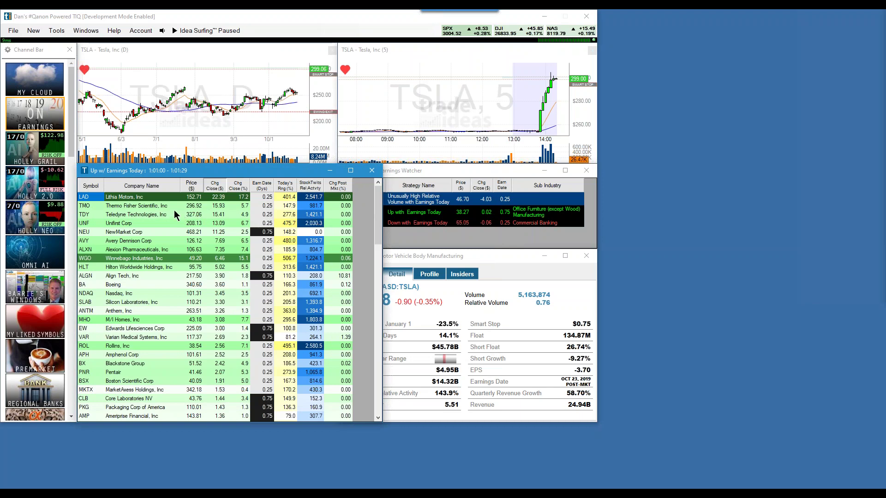
right_click(178, 226)
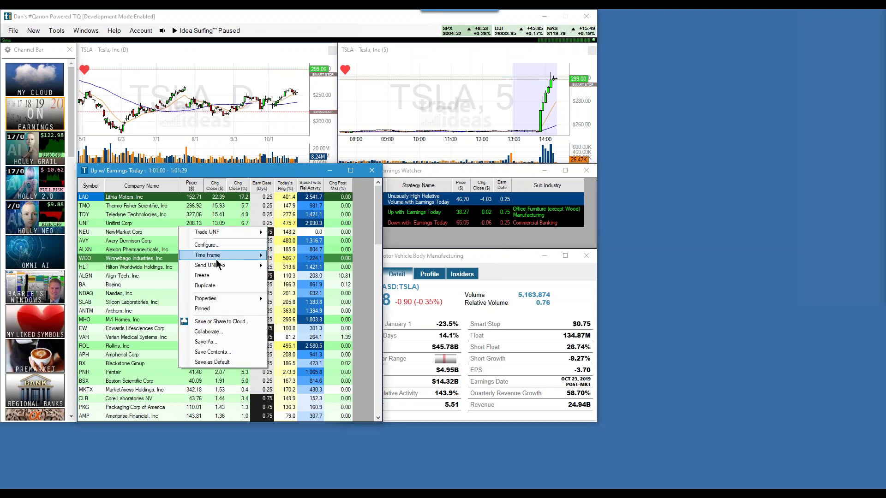
left_click(217, 248)
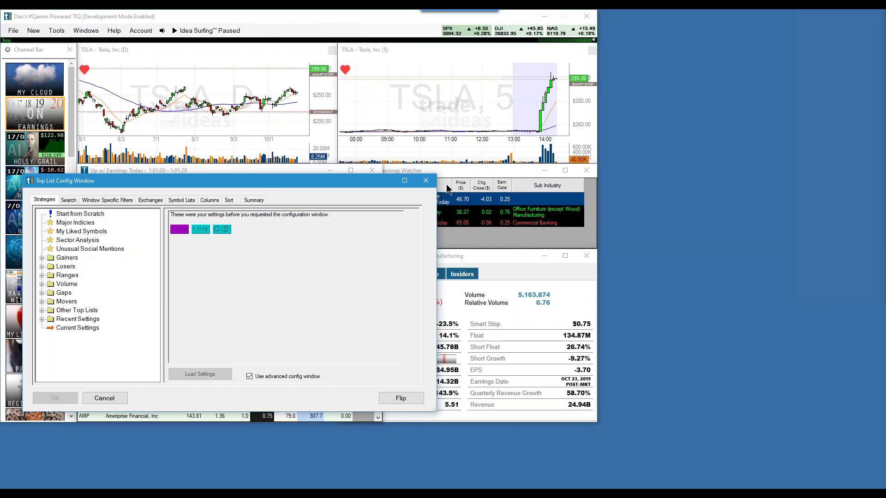
left_click(426, 181)
- Set the time frame of the Up w/ Earnings Today list to Live Always
right_click(182, 248)
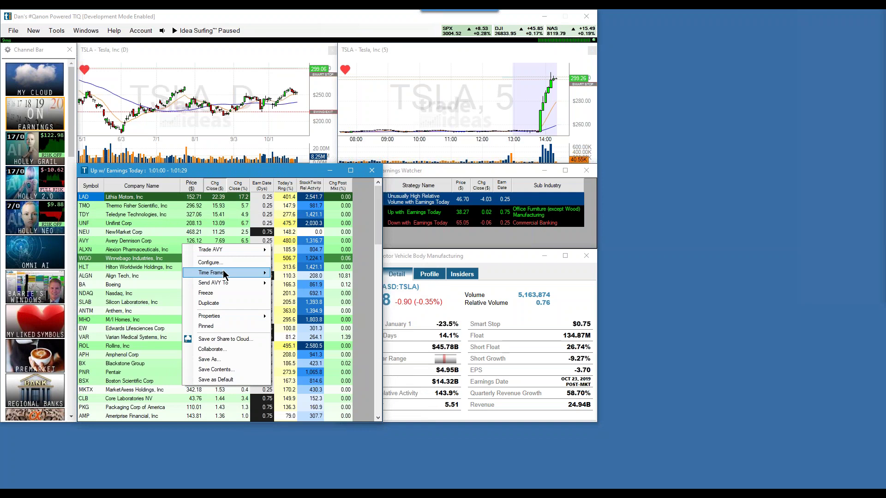
mouse_move(224, 272)
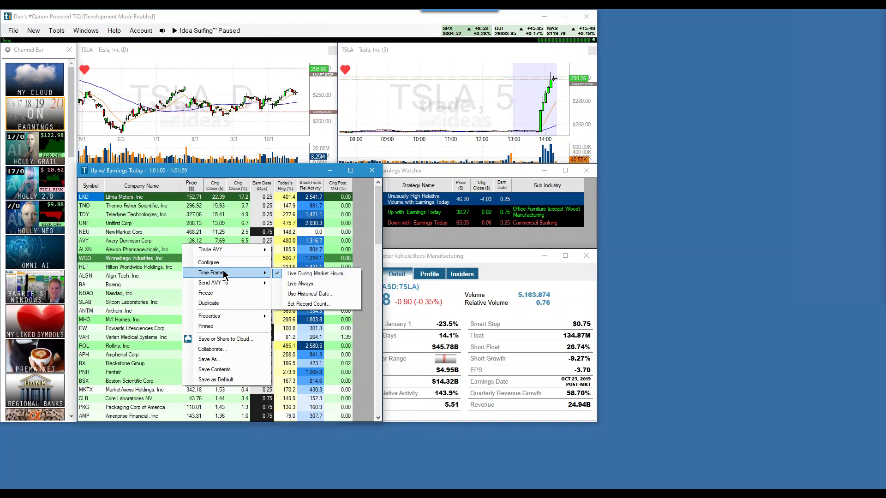
left_click(312, 285)
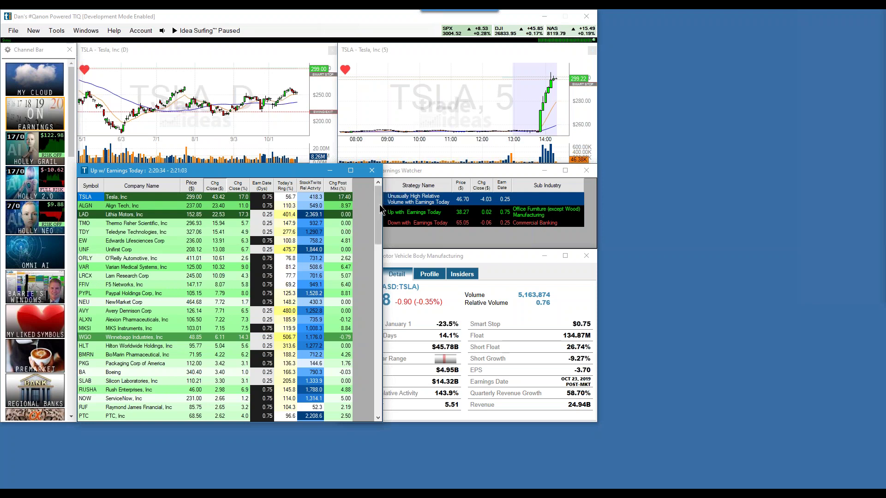
- Narrow the Company Name column and the Up w/ Earnings Today list so it no longer overlaps the neighbouring windows
left_click_drag(382, 206, 366, 205)
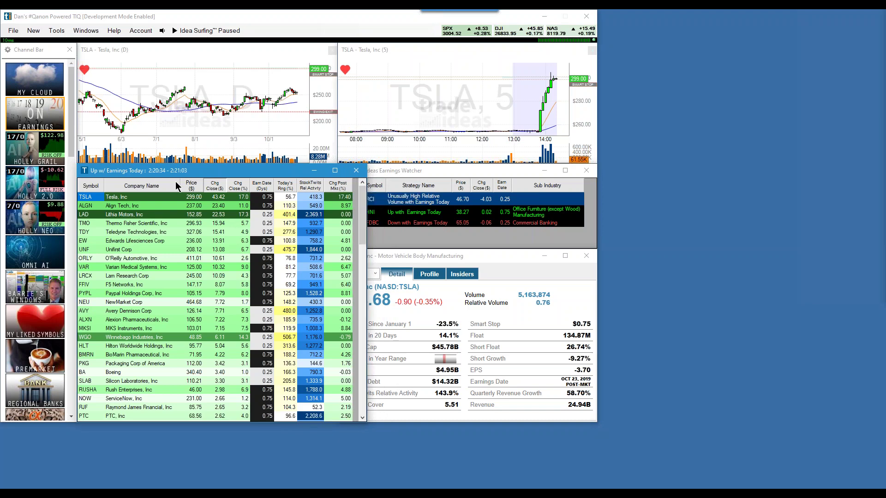
left_click_drag(168, 186, 160, 186)
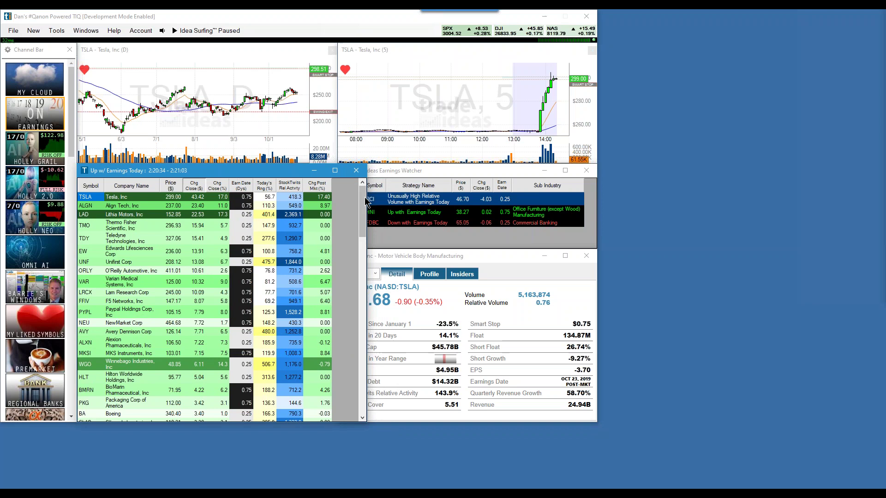
left_click_drag(367, 197, 345, 199)
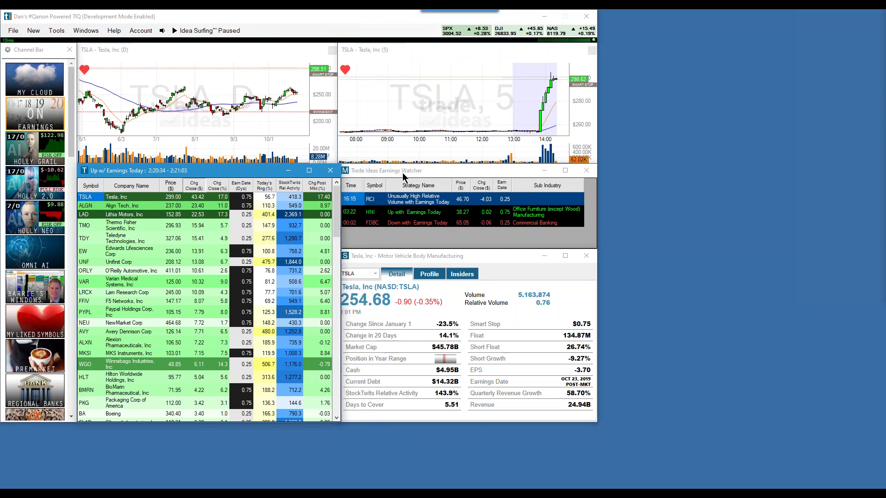
left_click_drag(160, 185, 152, 184)
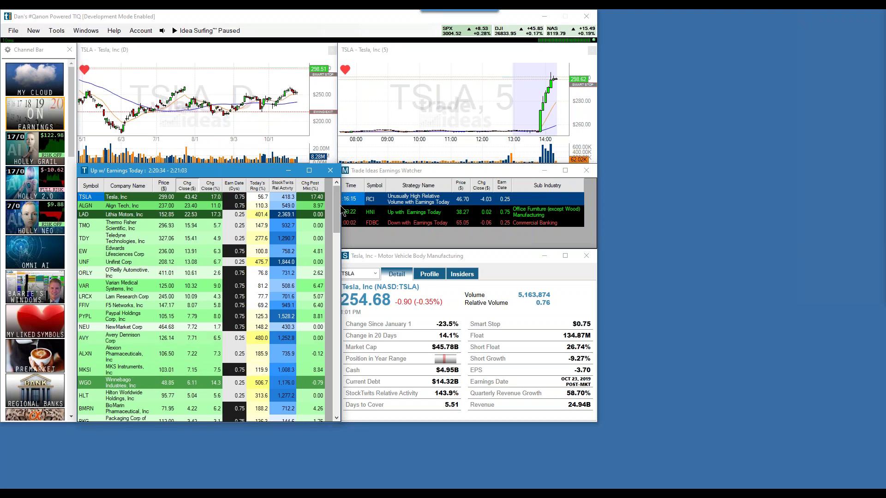
left_click_drag(341, 206, 333, 206)
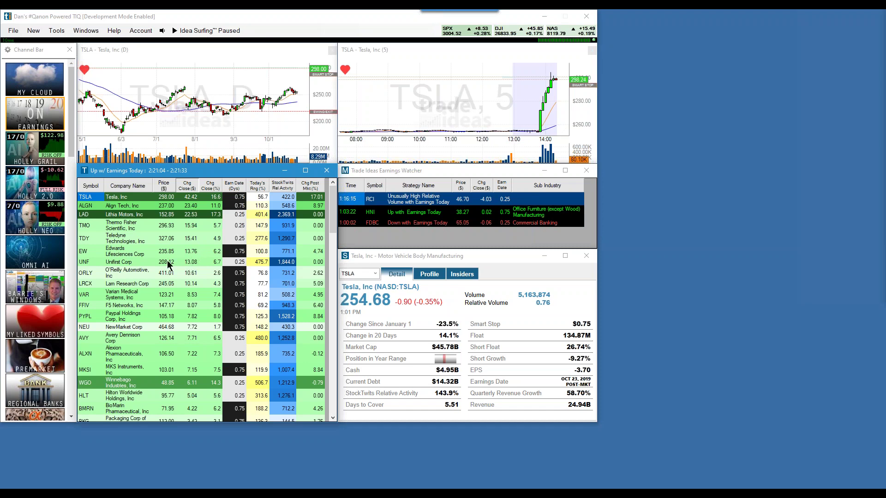
- Set the maximum record count of the Up w/ Earnings Today list to 20 and order it by Chg Post Mkt (%), highest first
right_click(168, 262)
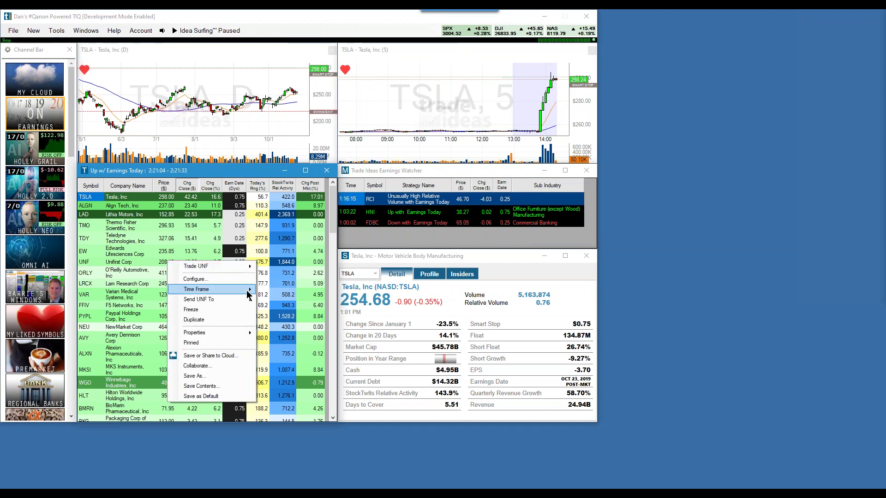
mouse_move(249, 290)
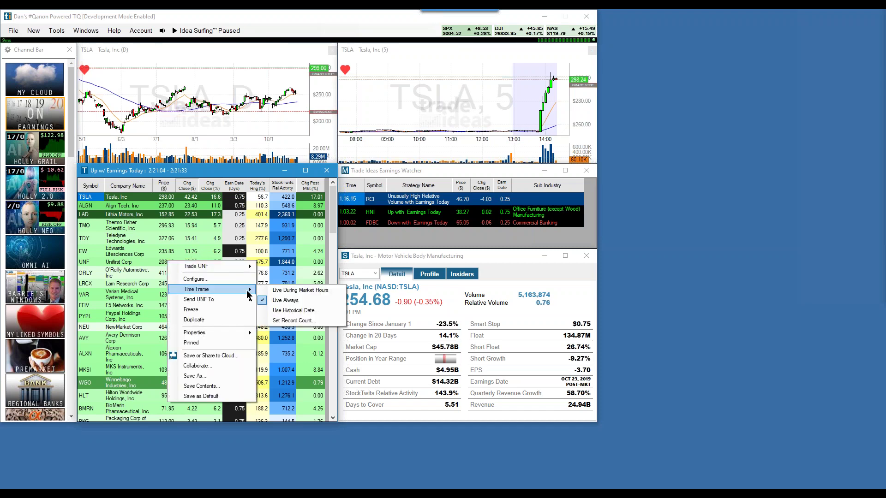
left_click(291, 320)
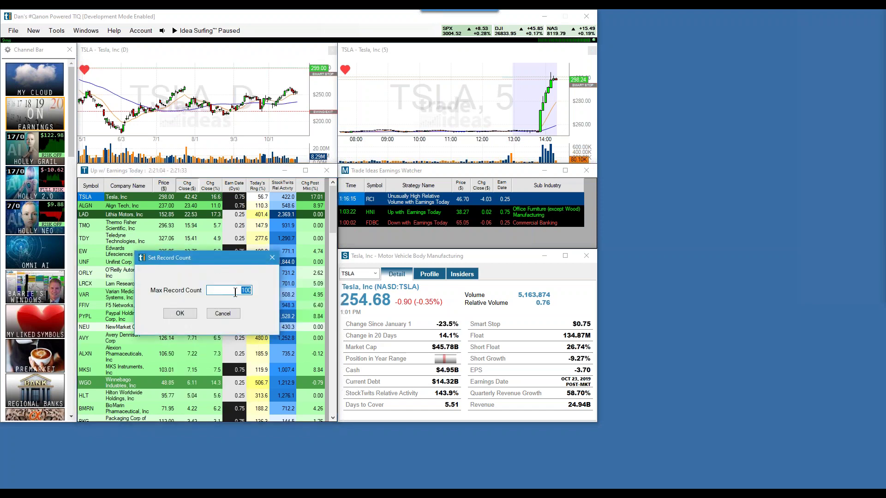
type("20")
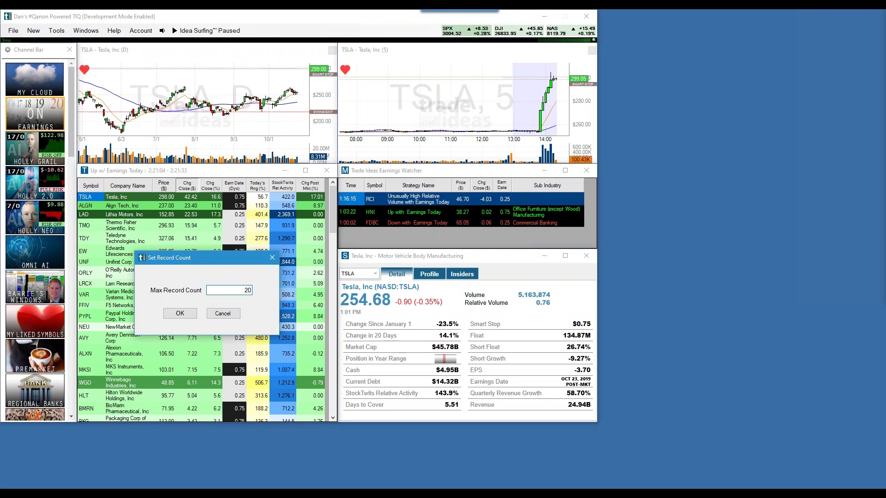
left_click(176, 314)
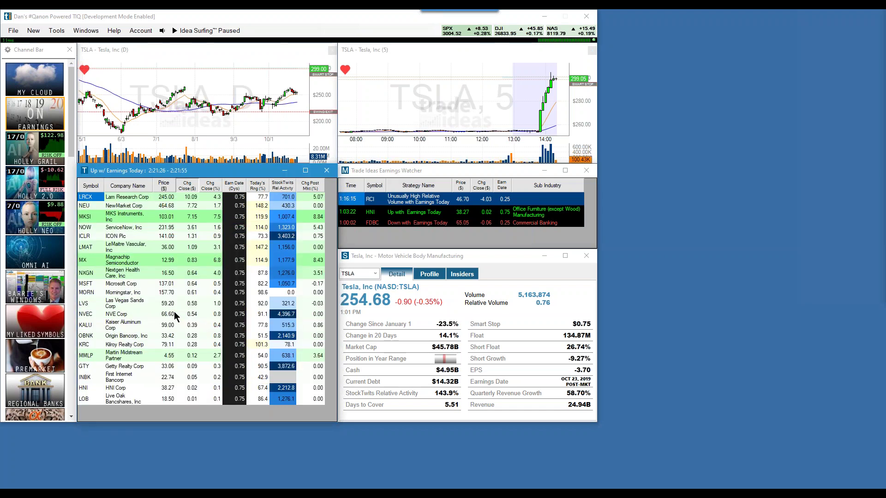
left_click(311, 187)
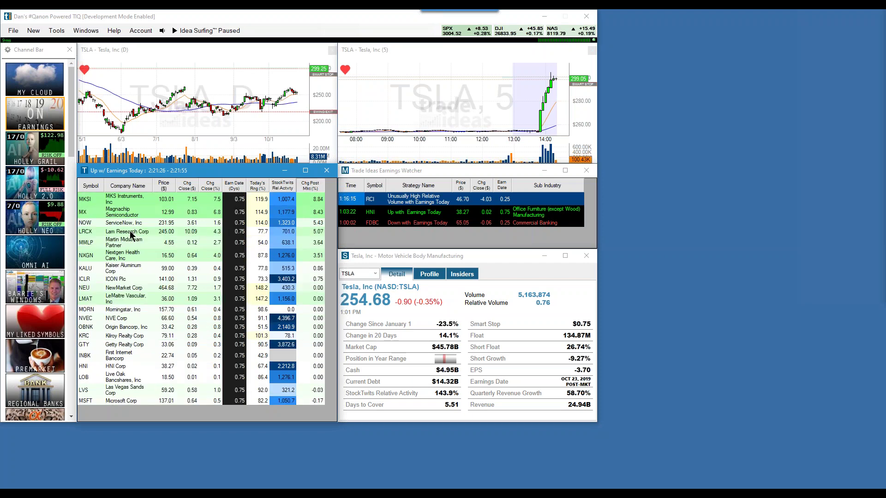
right_click(148, 232)
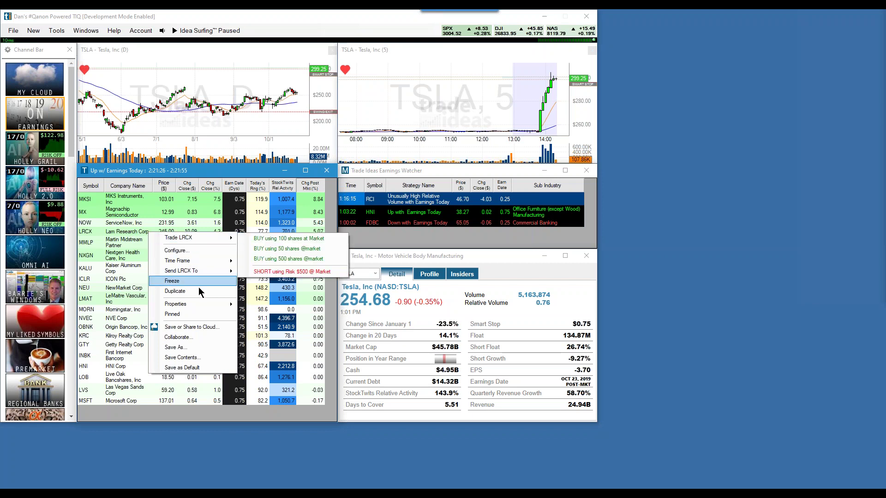
mouse_move(204, 267)
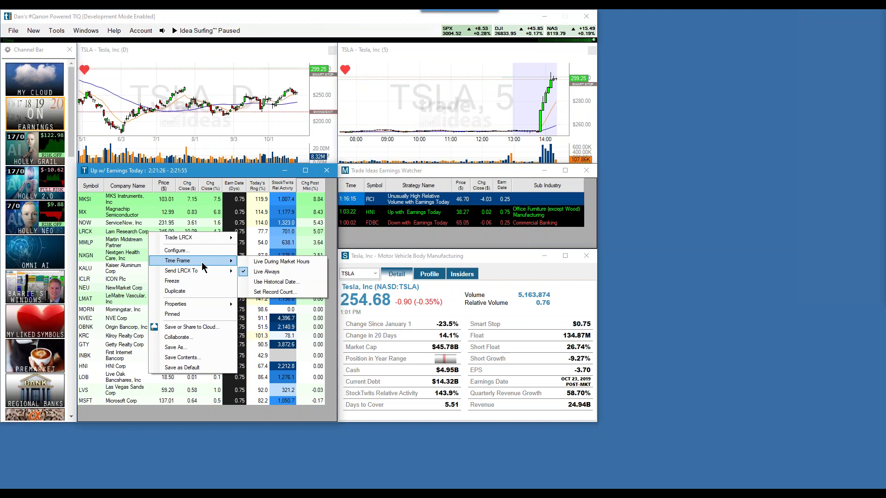
left_click(194, 175)
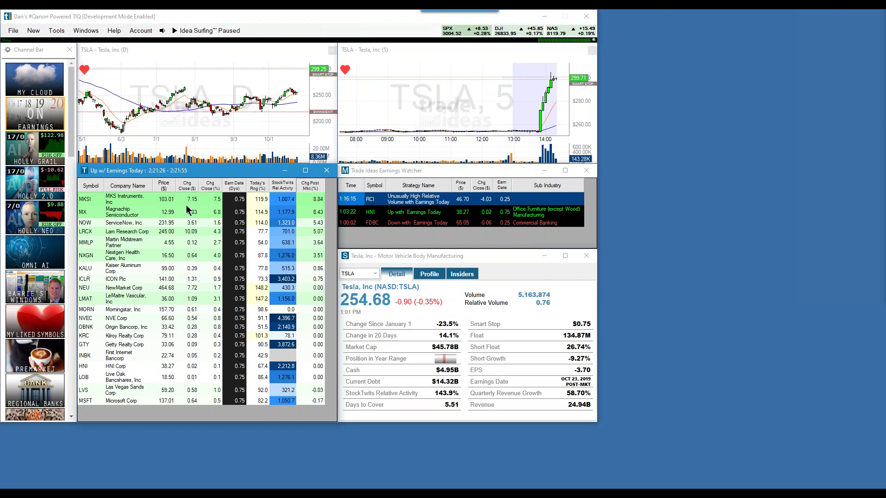
- Configure the Up w/ Earnings Today list to sort by Change from the Close ($) instead of the earnings date, and apply it
right_click(186, 226)
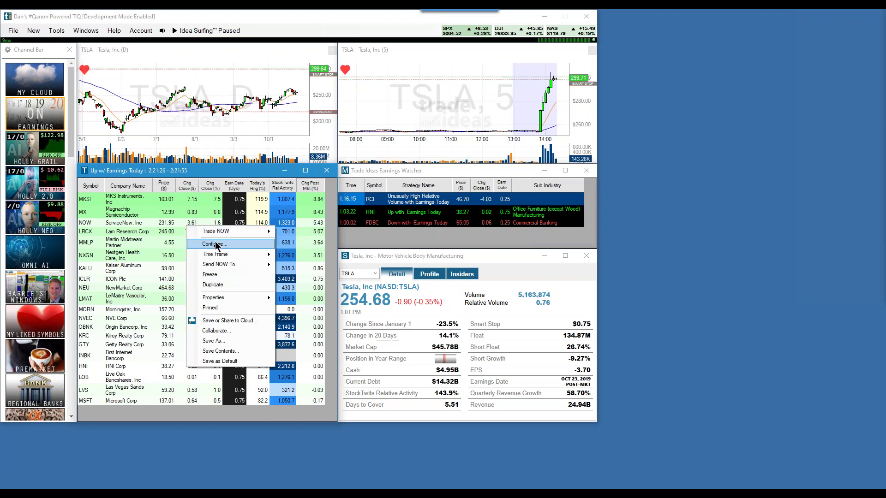
left_click(215, 244)
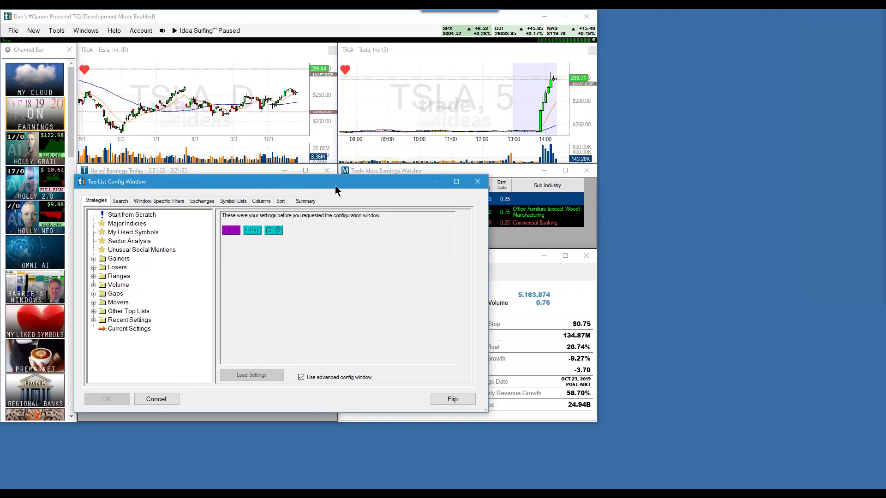
left_click(165, 206)
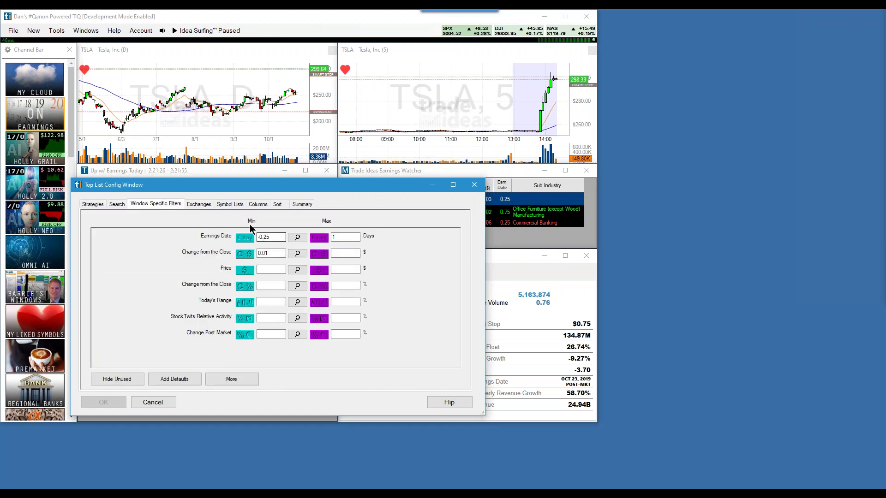
left_click(282, 206)
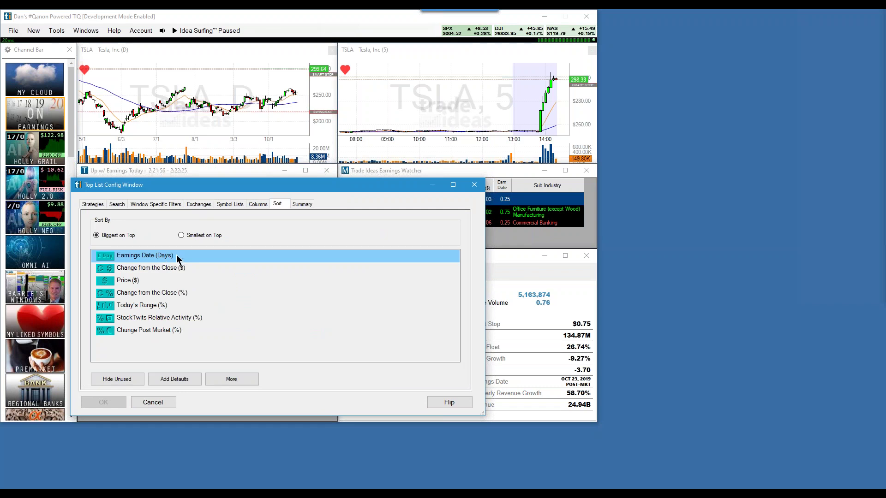
left_click(155, 269)
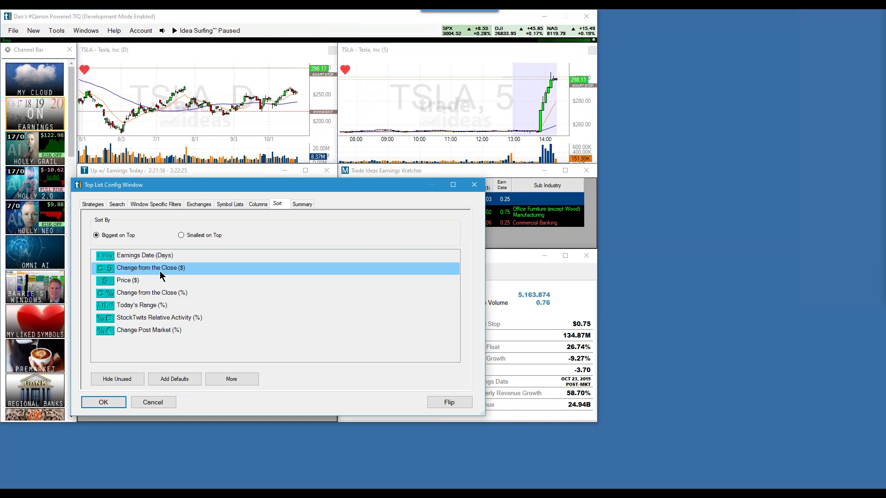
left_click(103, 402)
left_click(104, 401)
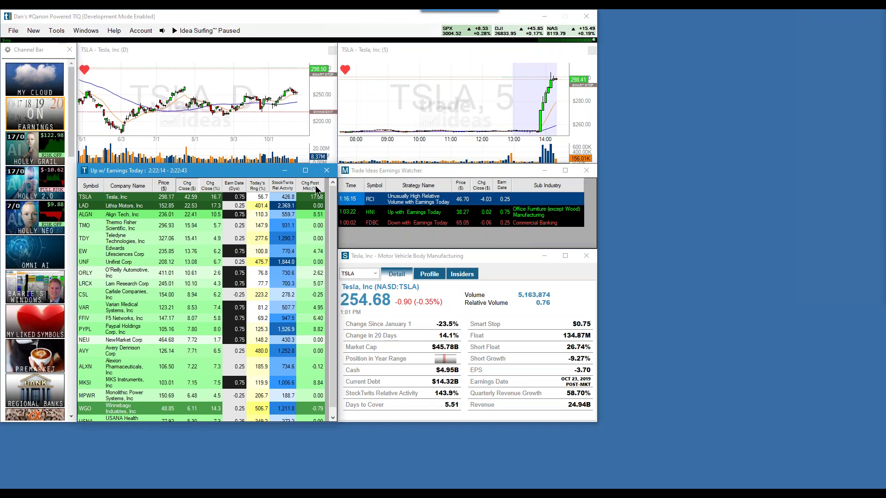
- Order the list by Chg Post Mkt (%), place that column directly after Chg Close ($), and slightly widen the StockTwits Rel Activity column
left_click(317, 186)
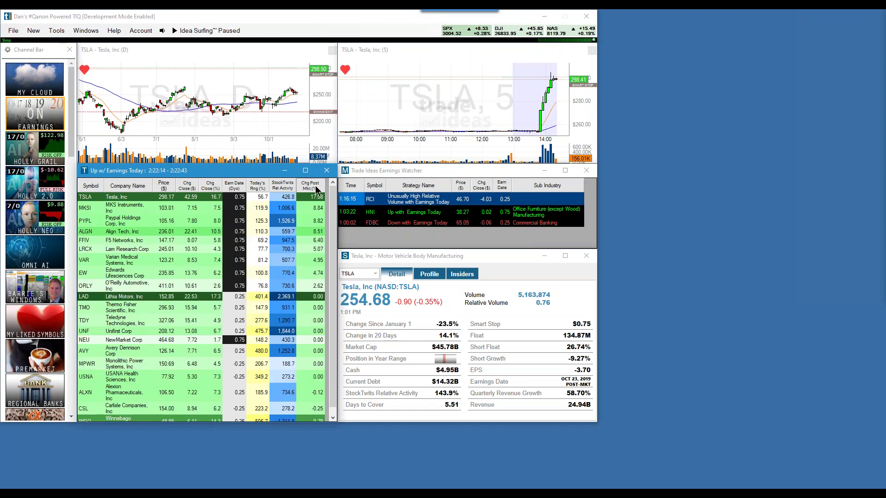
left_click_drag(316, 189, 189, 186)
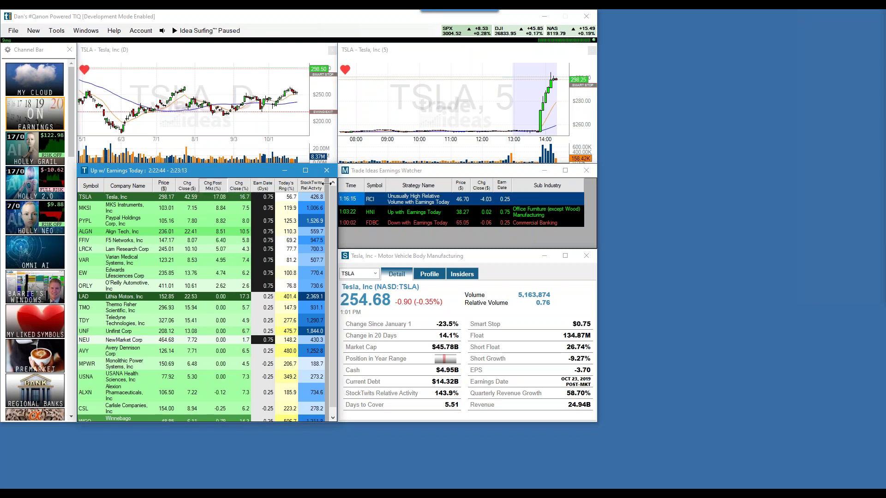
left_click_drag(329, 183, 333, 183)
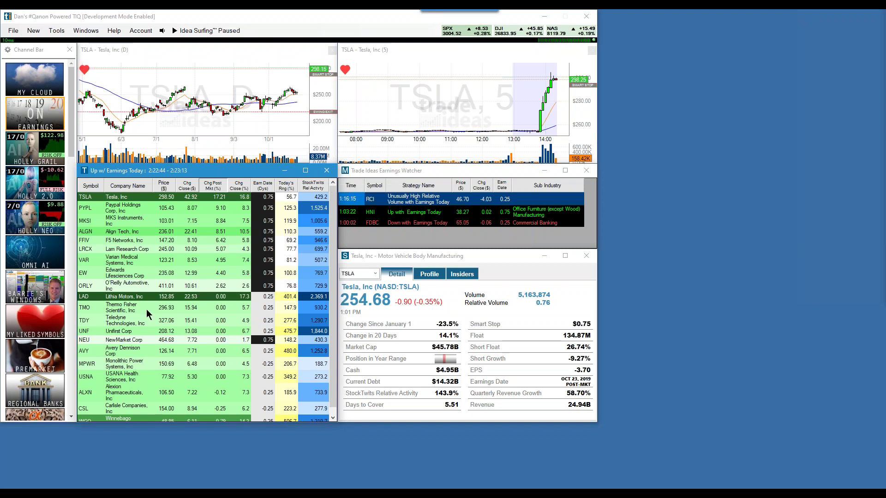
- Set the maximum record count of the Up w/ Earnings Today list to 10
right_click(149, 276)
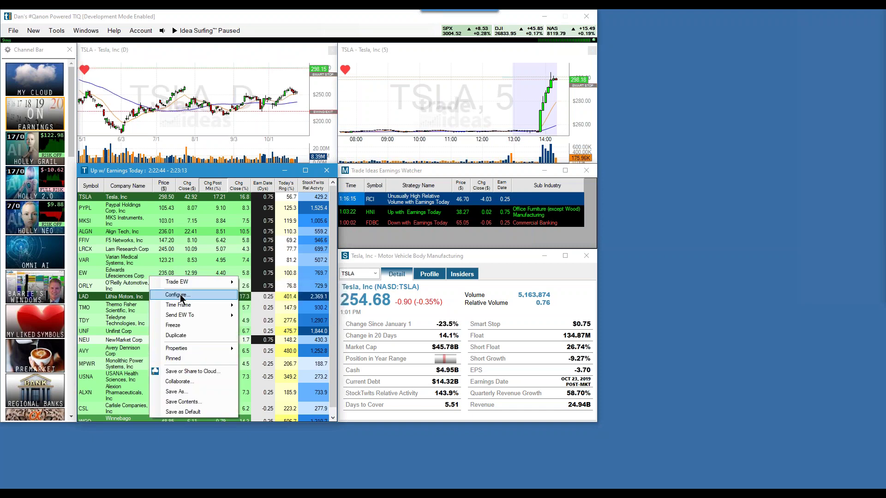
mouse_move(206, 303)
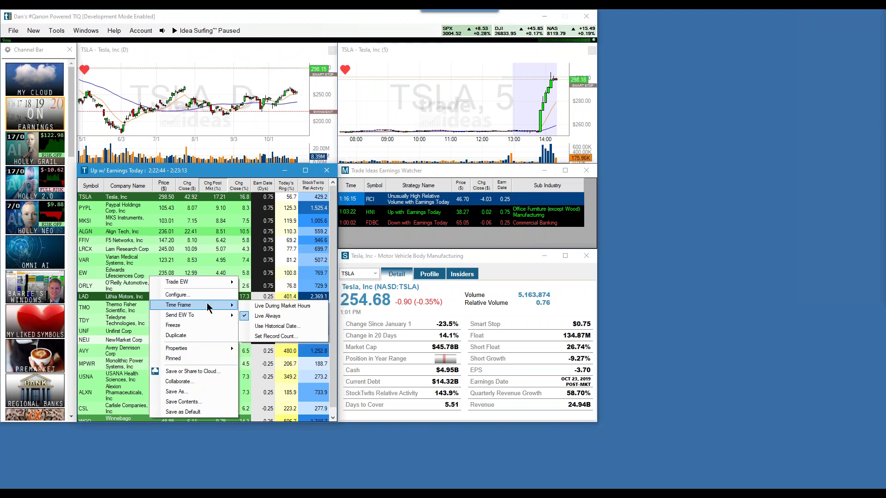
left_click(275, 339)
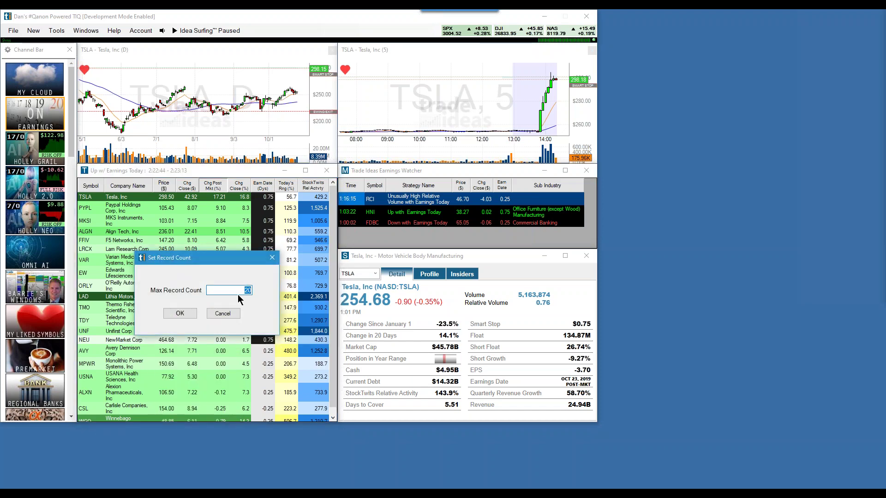
type("10")
left_click(178, 313)
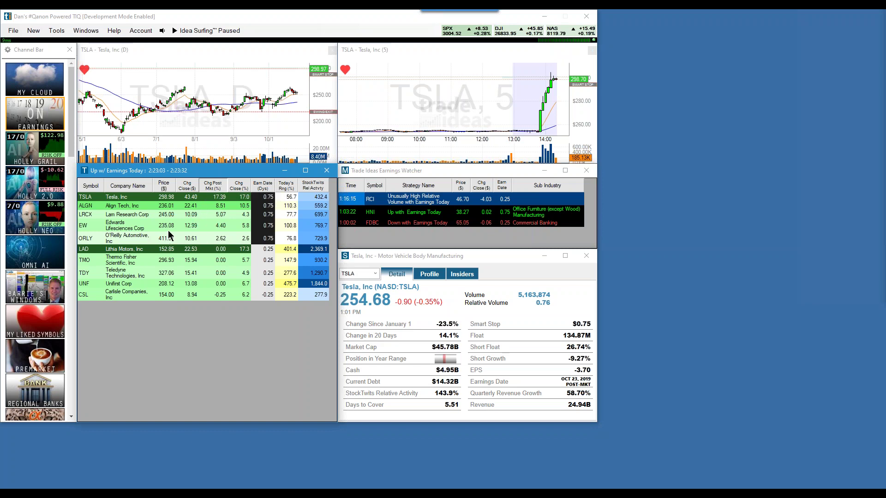
- Set the maximum record count of the Up w/ Earnings Today list to 15
right_click(175, 218)
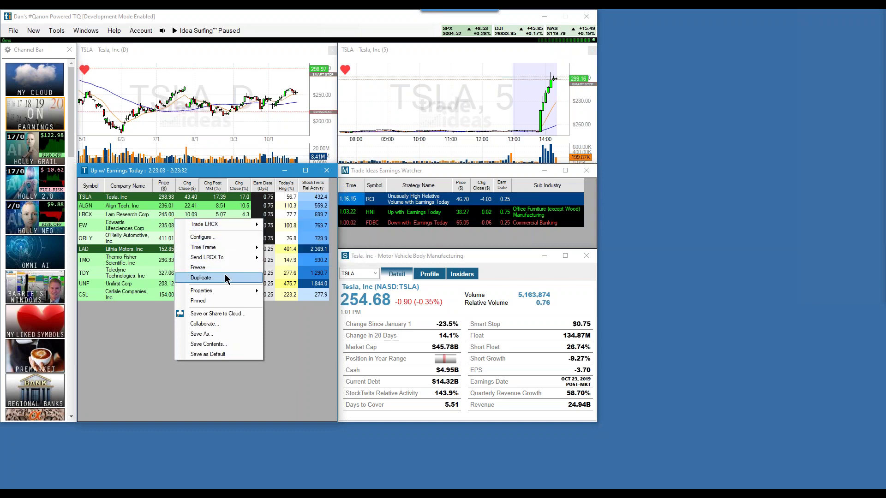
mouse_move(228, 249)
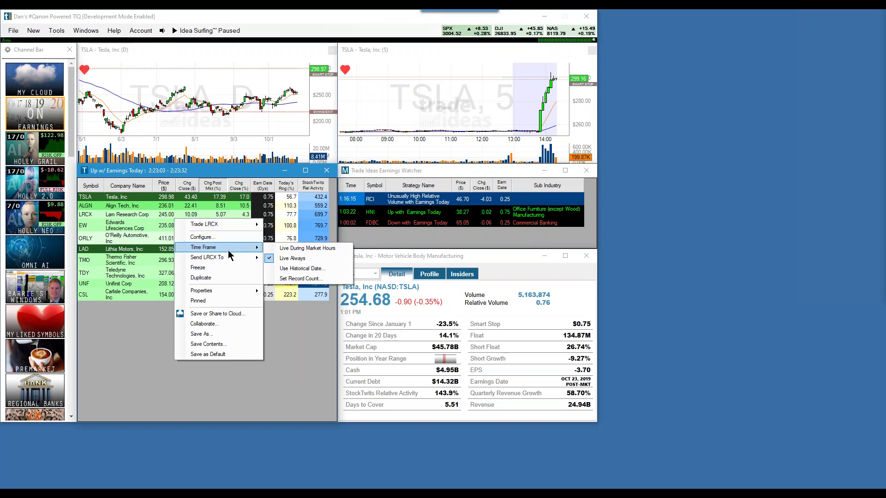
left_click(300, 278)
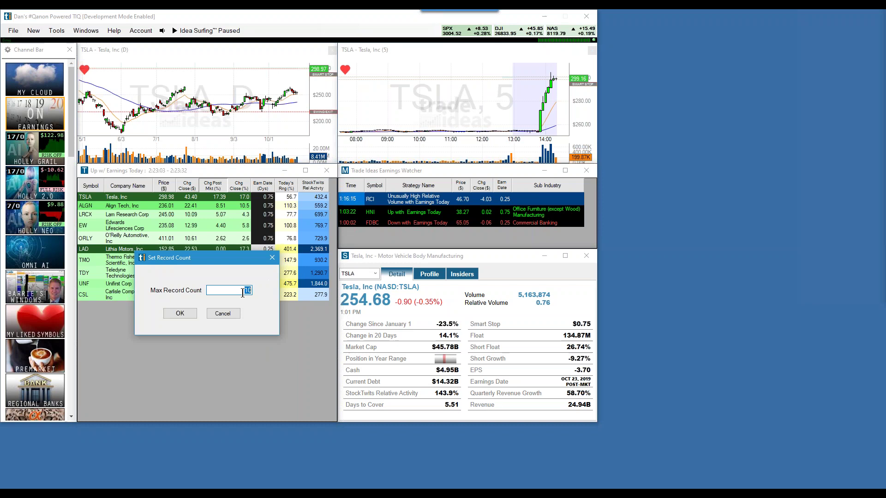
type("15")
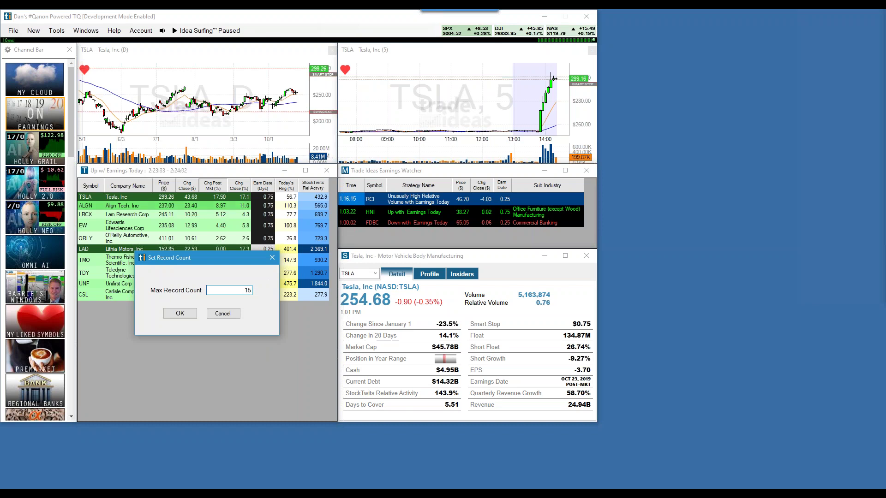
left_click(189, 313)
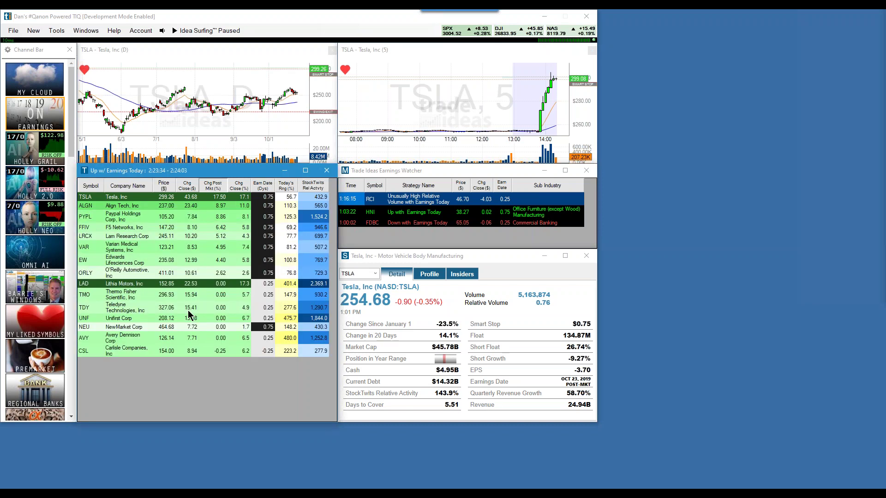
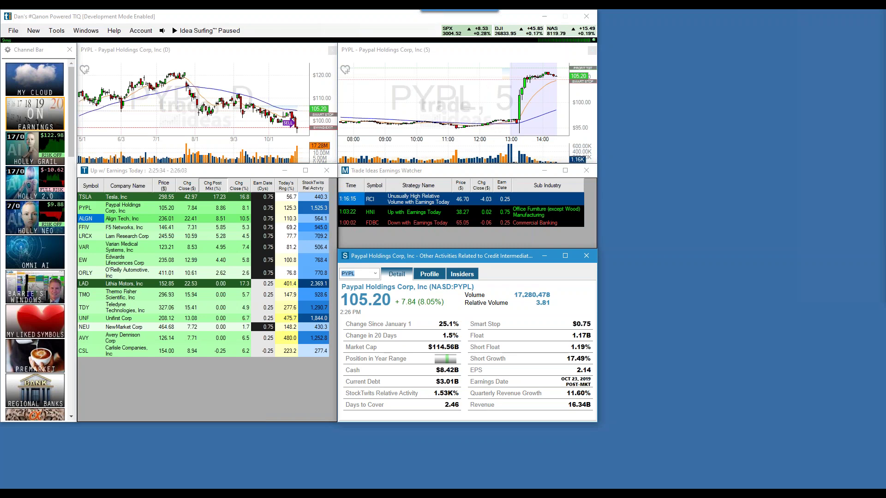
- Switch to the Omni AI channel and order the Strategy Trades table by Risk Off Pft, highest first
left_click(41, 260)
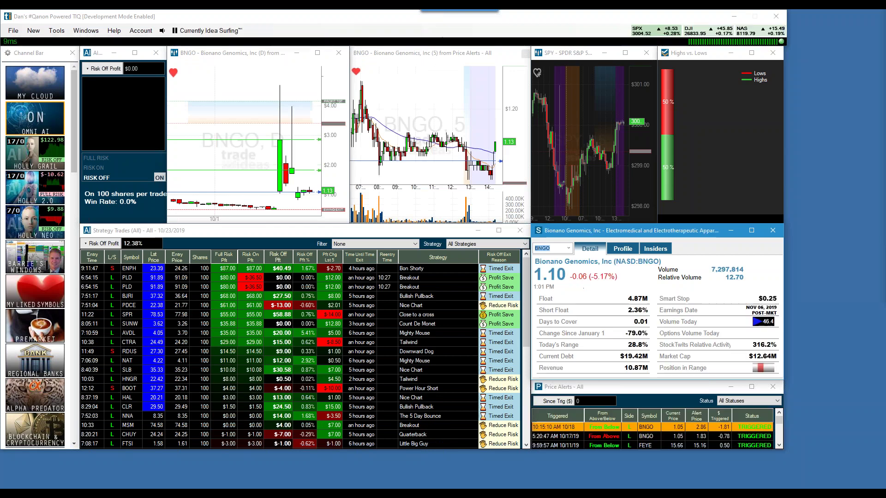
left_click(131, 258)
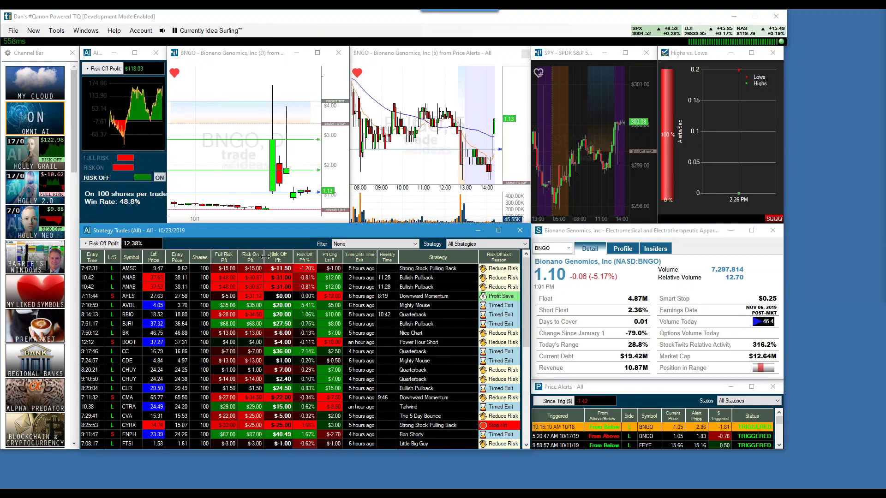
left_click(285, 256)
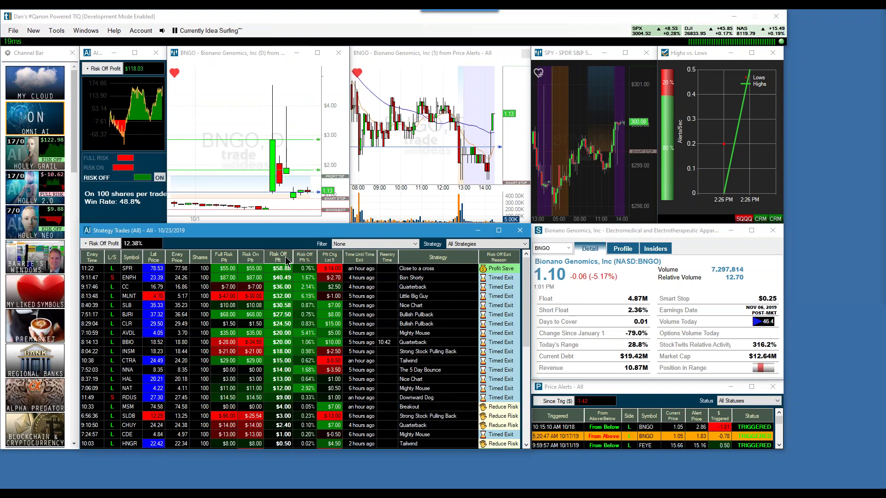
- Load the MLNT trade from the Strategy Trades table and examine its buy and sell signals on the 5-minute chart
left_click(125, 296)
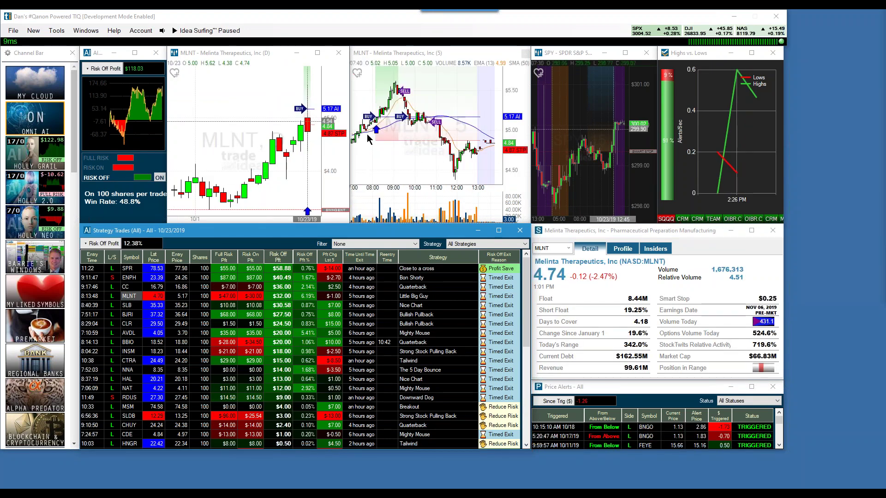
mouse_move(382, 122)
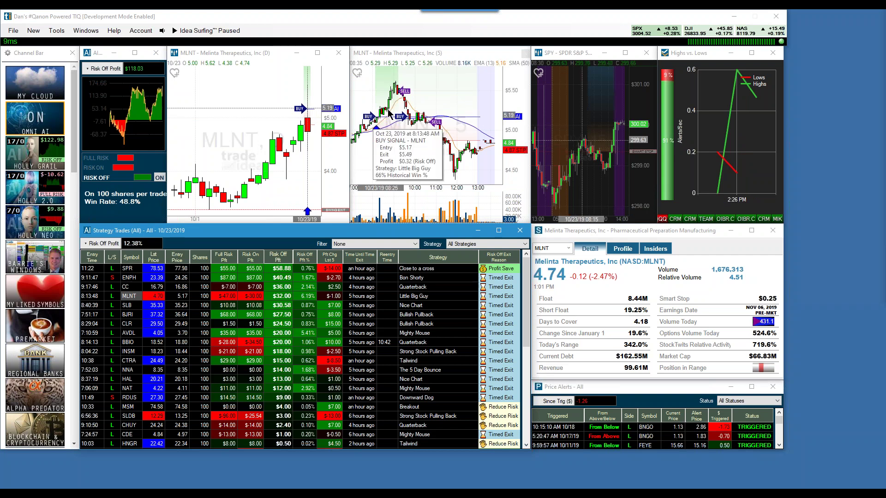
mouse_move(401, 91)
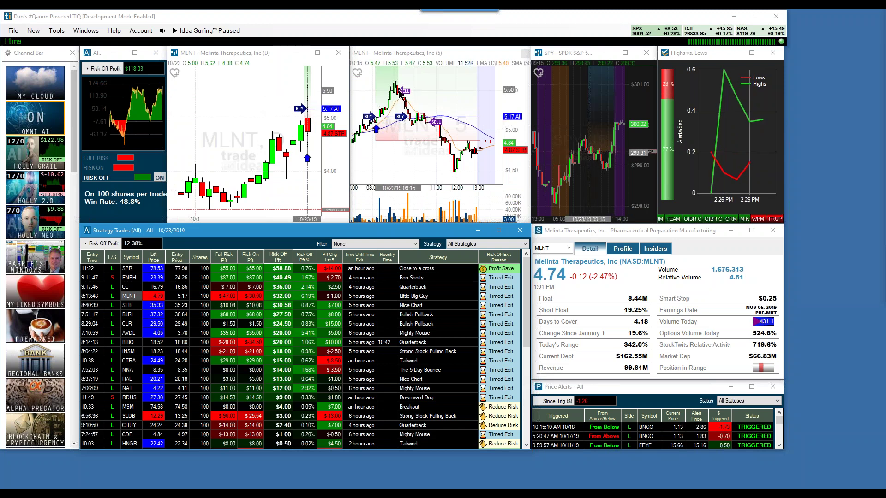
mouse_move(421, 132)
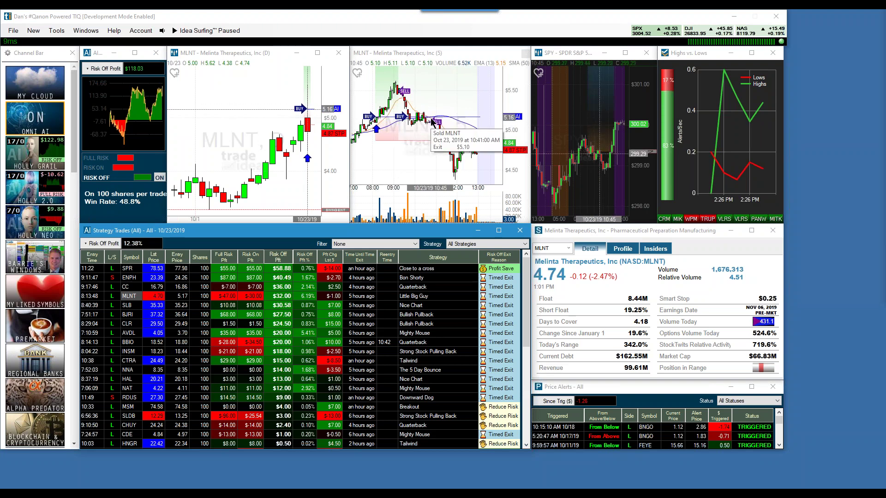
- Include pre- and post-market data in the MLNT stock detail window
mouse_move(457, 171)
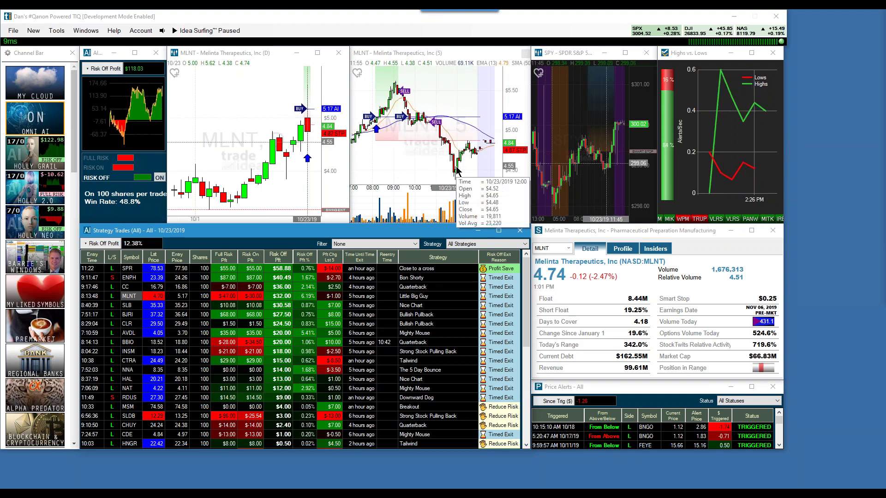
right_click(607, 294)
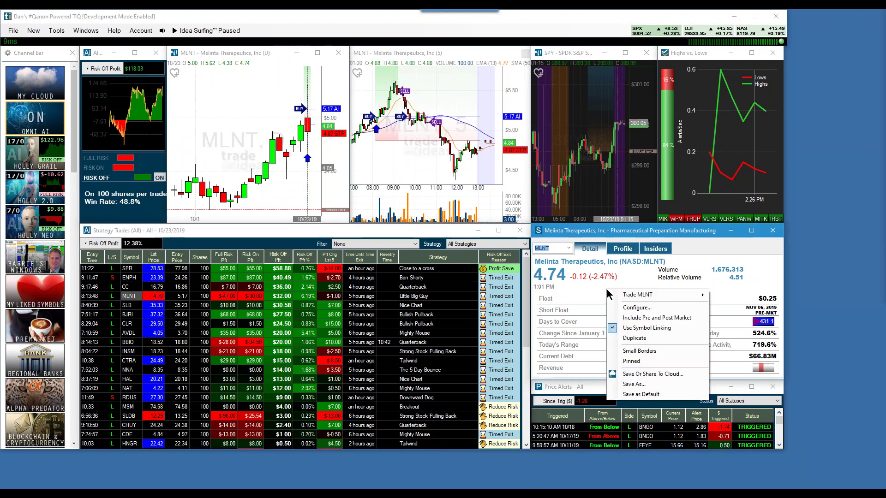
left_click(649, 319)
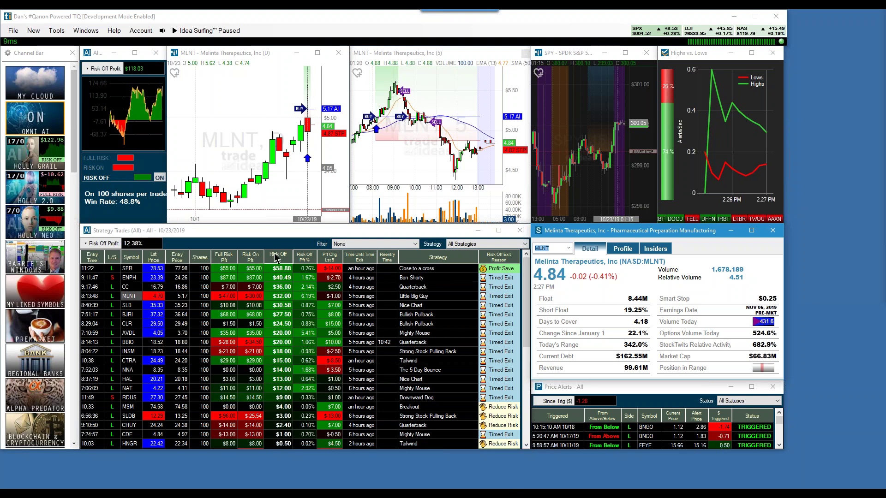
- Order the Strategy Trades table by Risk On Pft, highest first, and show the SUNW trade in a widened 5-minute chart
left_click(254, 257)
left_click(130, 305)
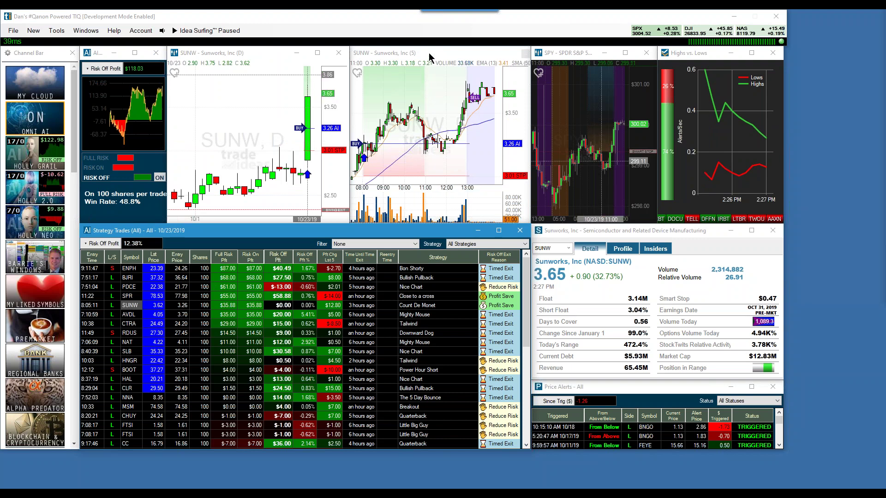
left_click_drag(350, 99, 146, 99)
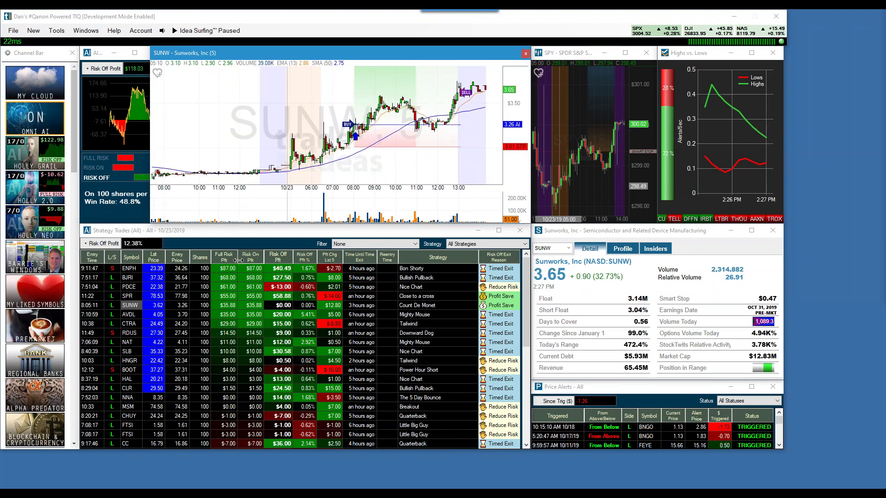
- Add the Risk On Profit Percent and Full Risk Profit Percent columns to the Strategy Trades table
right_click(276, 255)
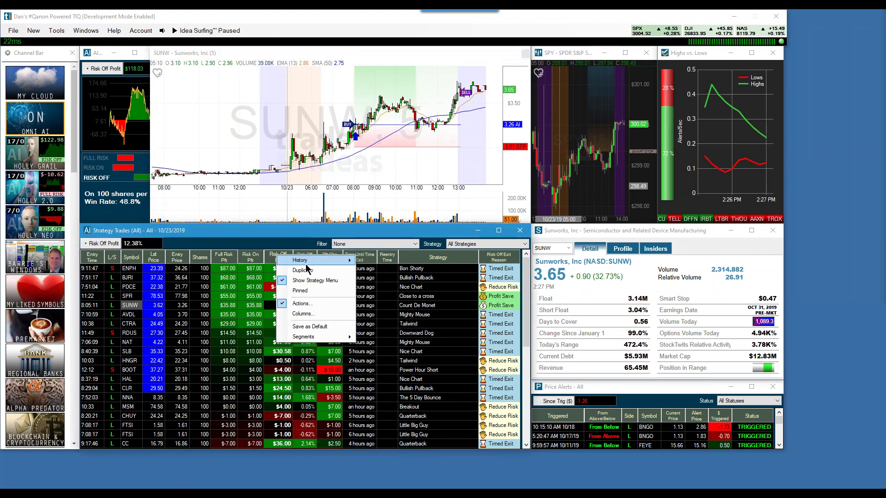
left_click(311, 317)
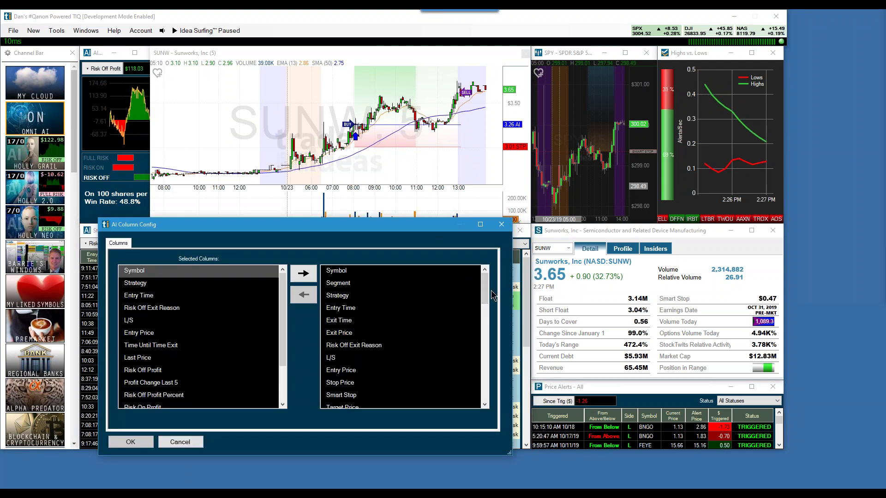
left_click_drag(485, 293, 490, 333)
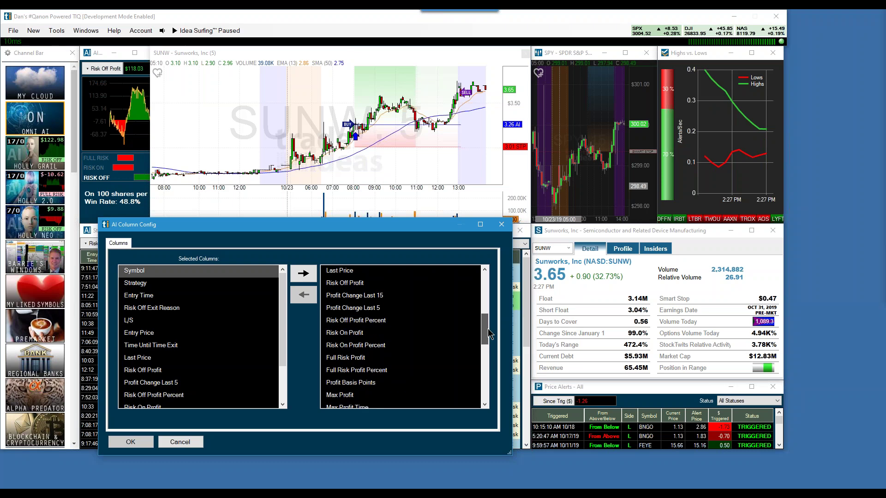
left_click(362, 346)
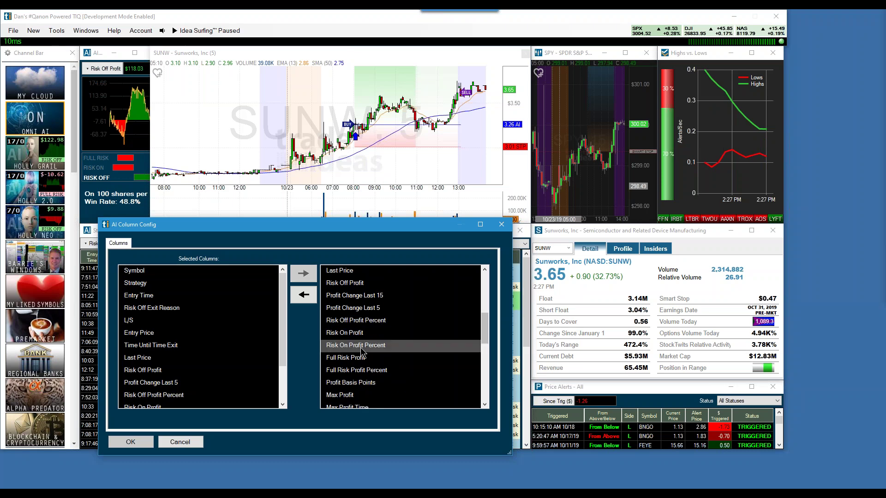
left_click(300, 296)
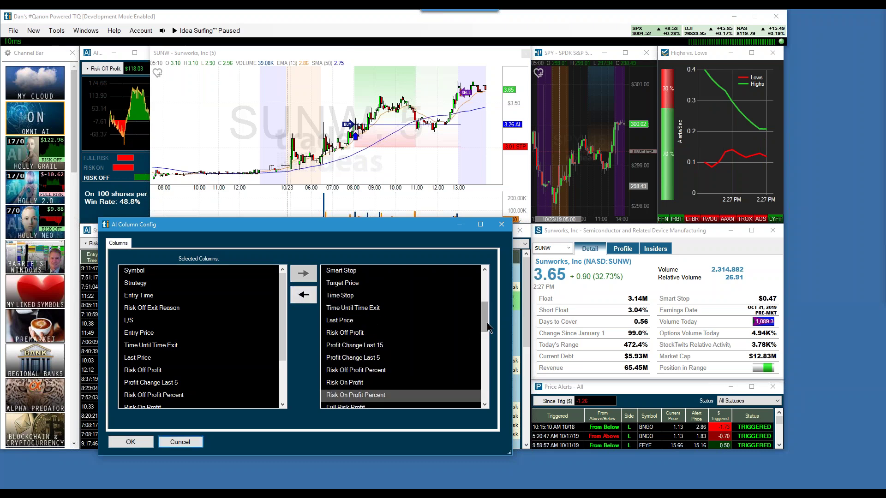
left_click_drag(487, 324, 487, 333)
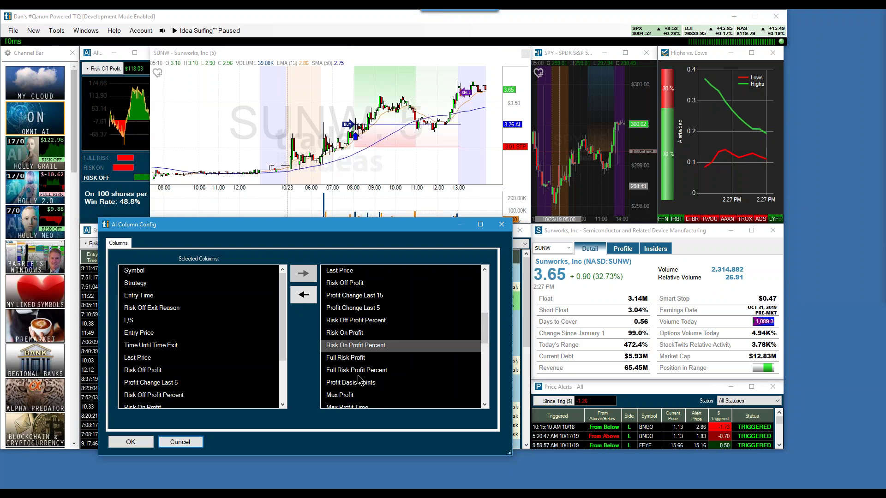
left_click(375, 371)
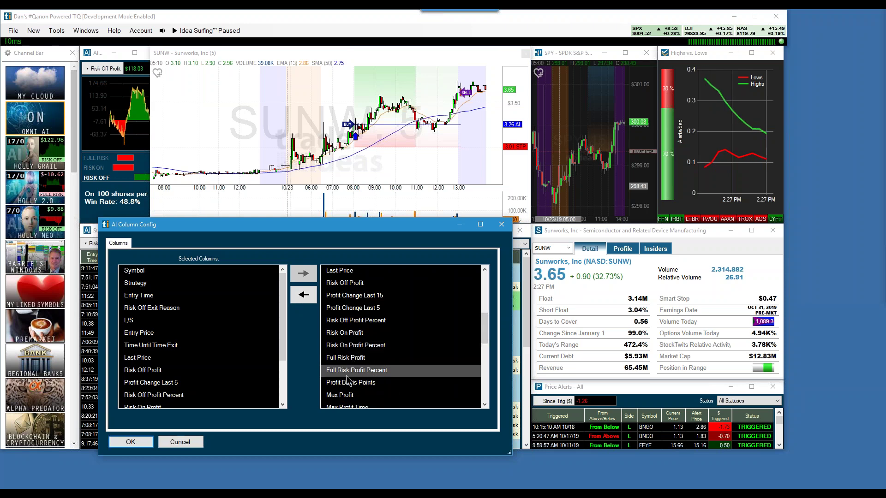
left_click(303, 295)
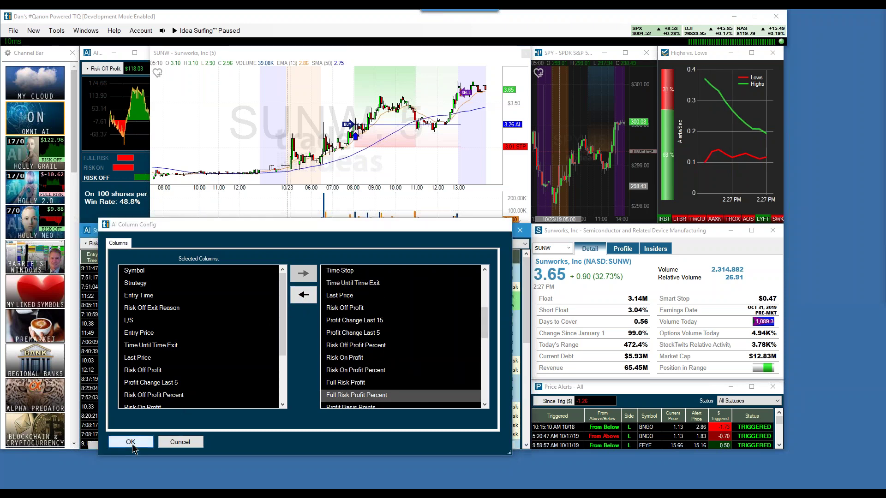
left_click(133, 444)
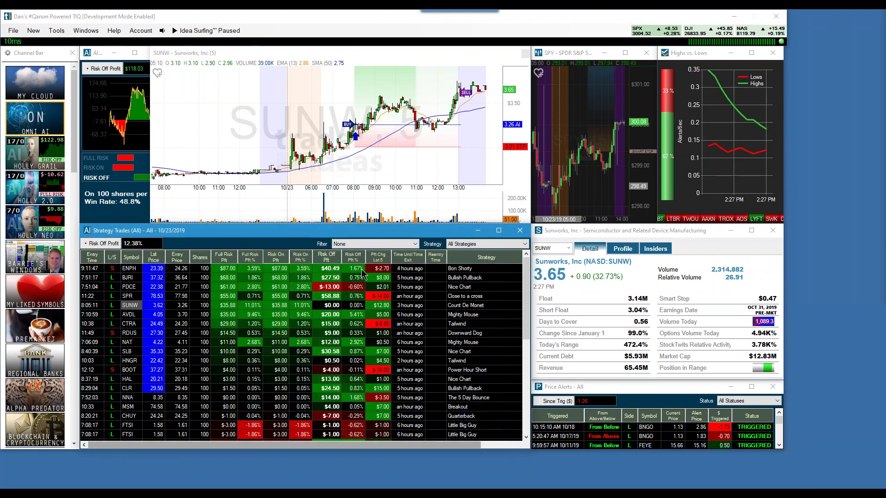
- Order the Strategy Trades table by Full Risk Pft %, highest first, and review the ENPH and AVDL trades on the 5-minute chart
left_click(251, 260)
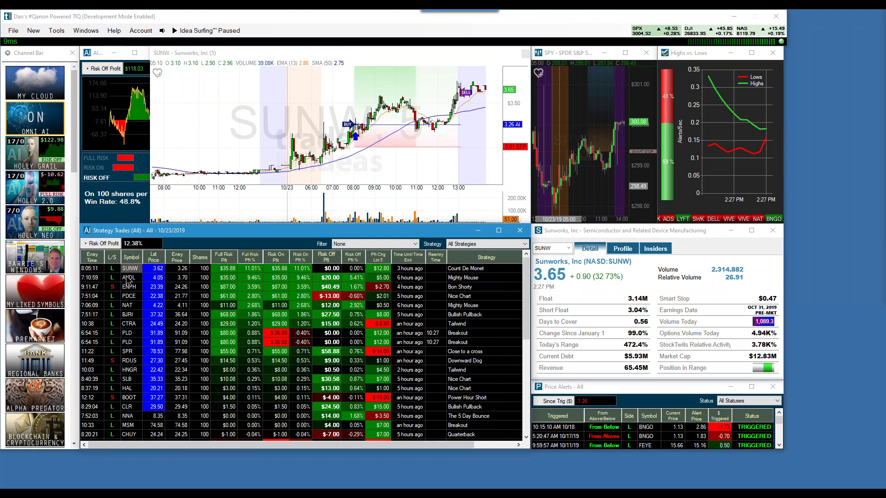
left_click(132, 287)
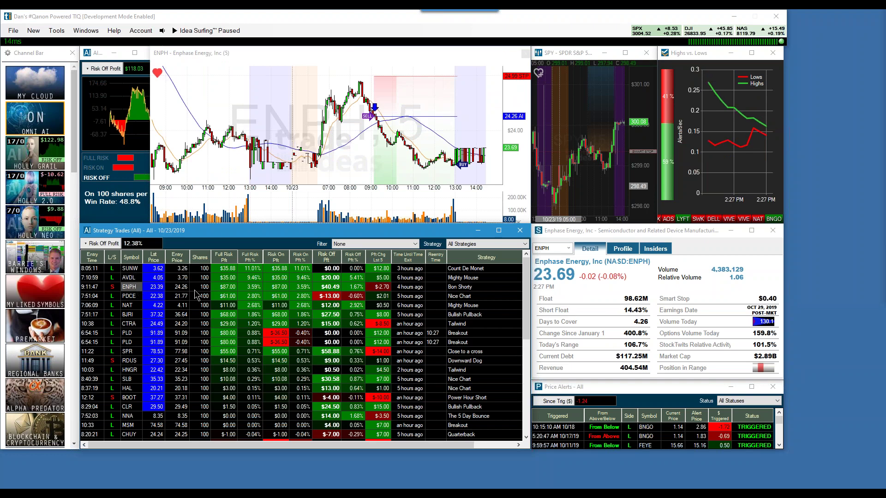
left_click(126, 278)
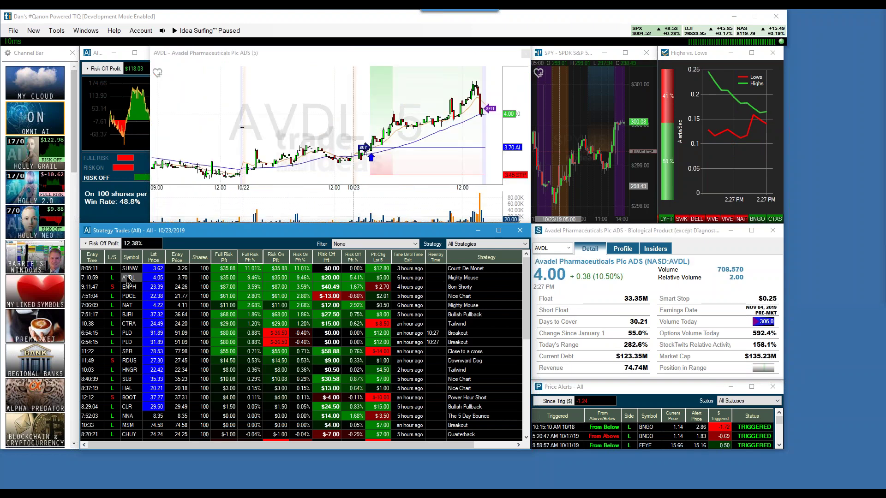
mouse_move(367, 151)
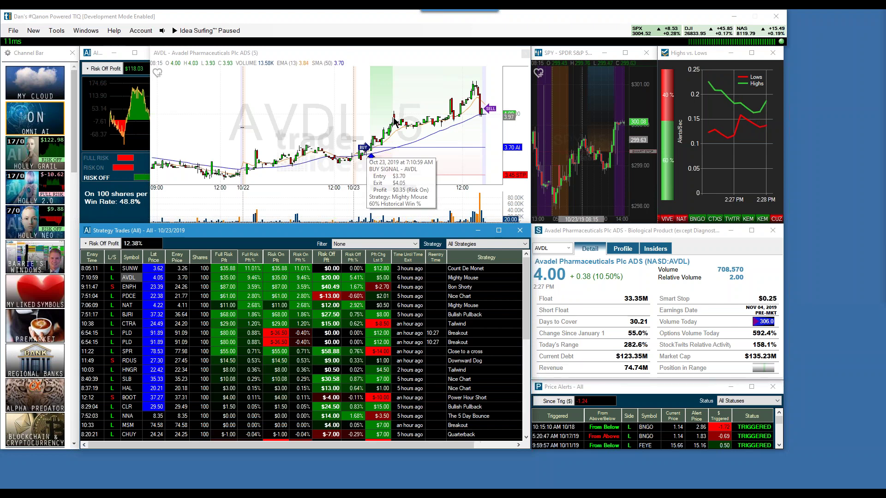
mouse_move(394, 123)
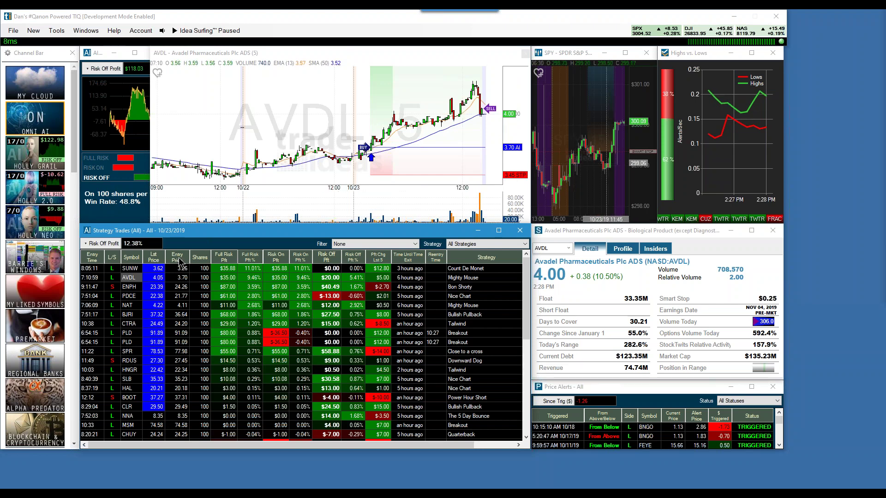
- Load the SUNW trade and the PLD trade with the 10:27 reentry time, examining their signals on the chart
left_click(144, 270)
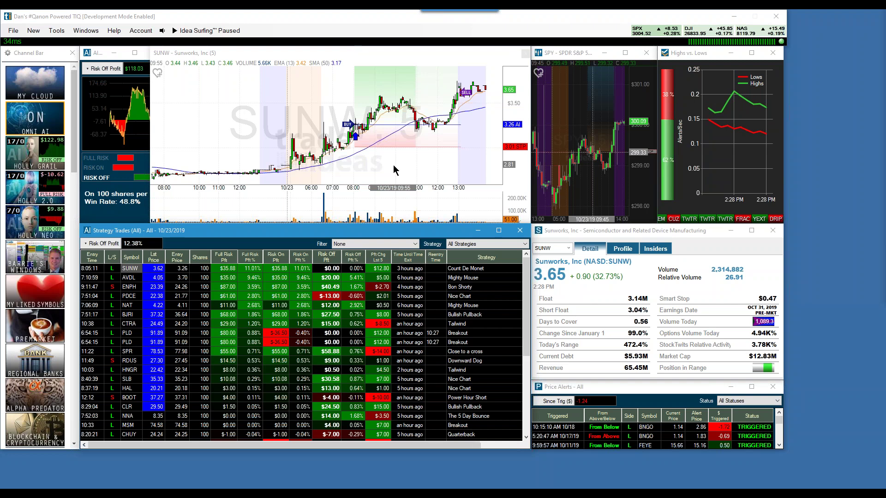
left_click(433, 336)
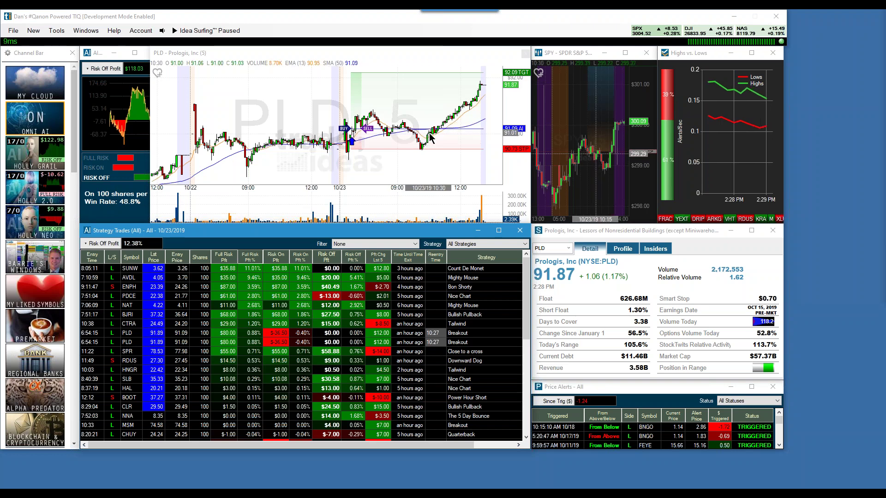
mouse_move(429, 136)
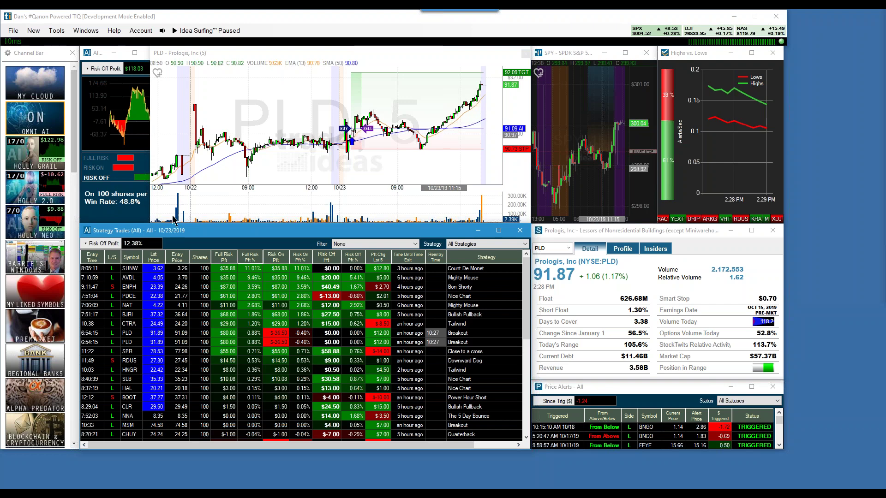
- Return to the SUNW trade and examine its price action after the buy signal on the 5-minute chart
left_click(128, 270)
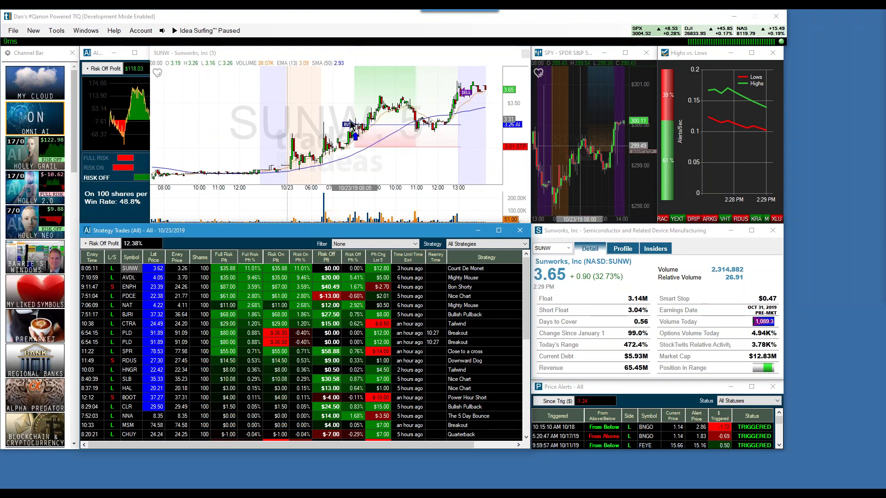
mouse_move(348, 126)
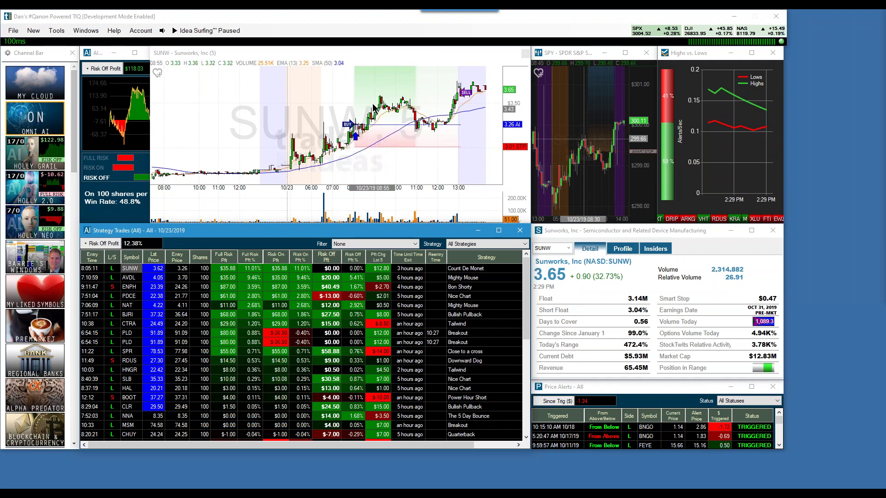
mouse_move(381, 100)
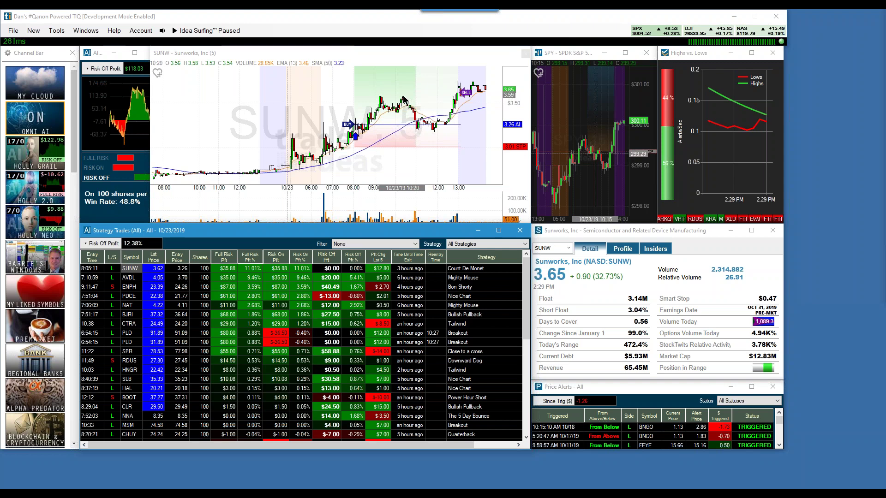
mouse_move(411, 105)
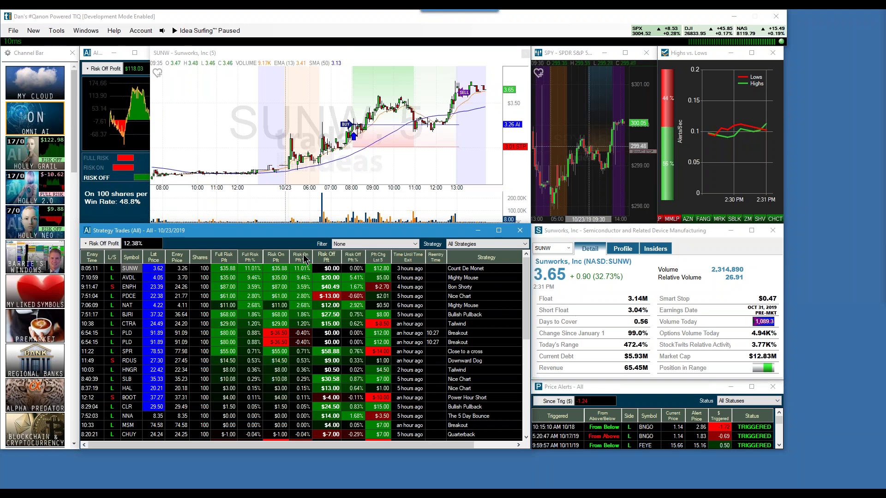
- Order the Strategy Trades table by Full Risk Pft %, lowest first, and load the Count De Monet MLNT trade
left_click(255, 260)
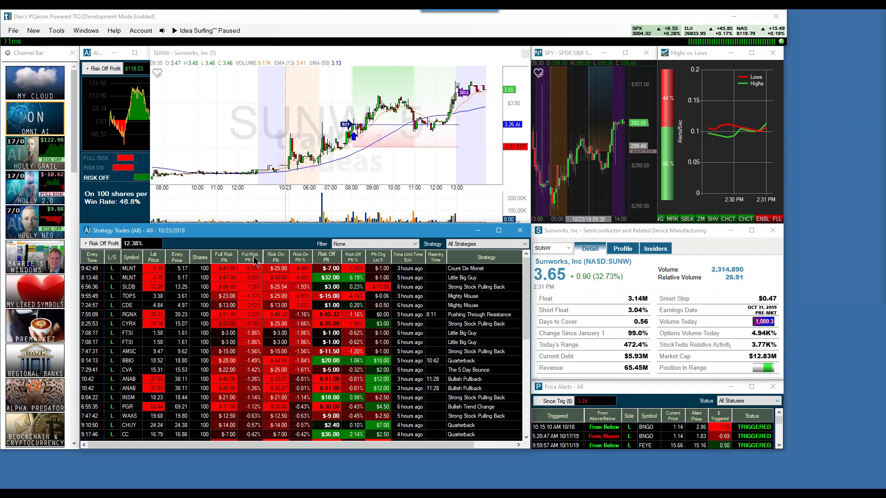
left_click(130, 268)
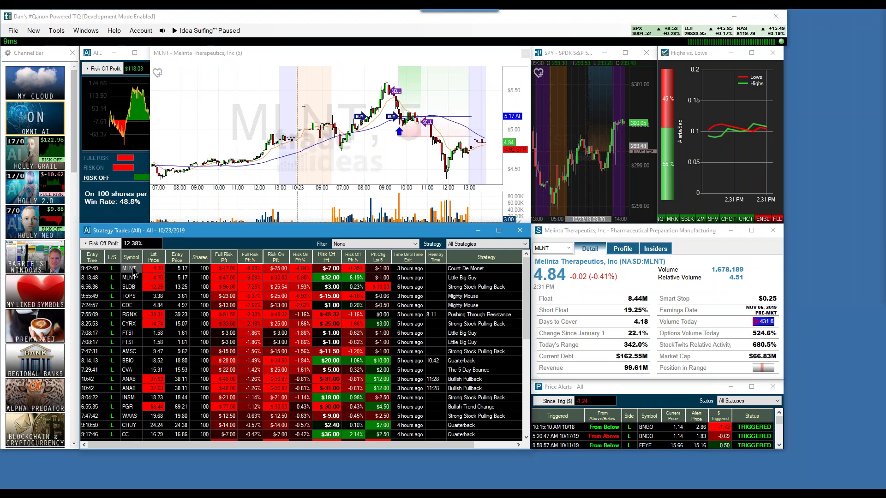
- Switch the Strategy Trades profit summary to Full Risk Profit and examine MLNT's buy and sell signals on the chart
left_click(109, 245)
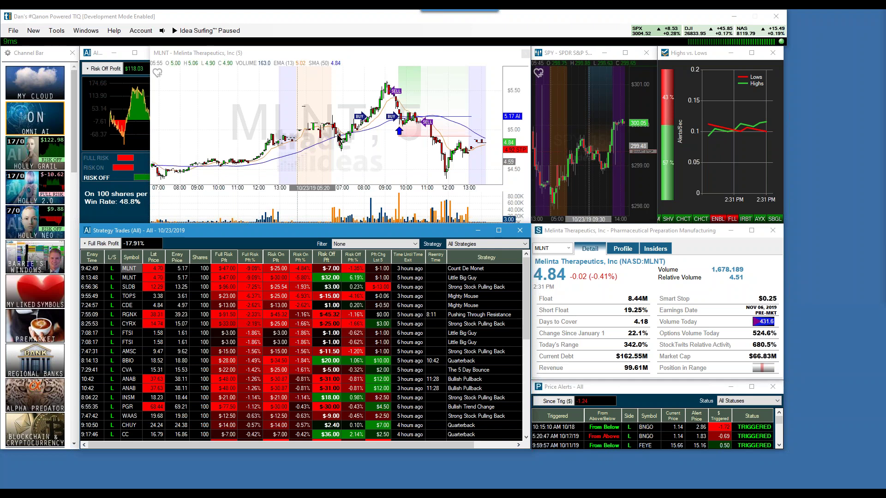
mouse_move(389, 123)
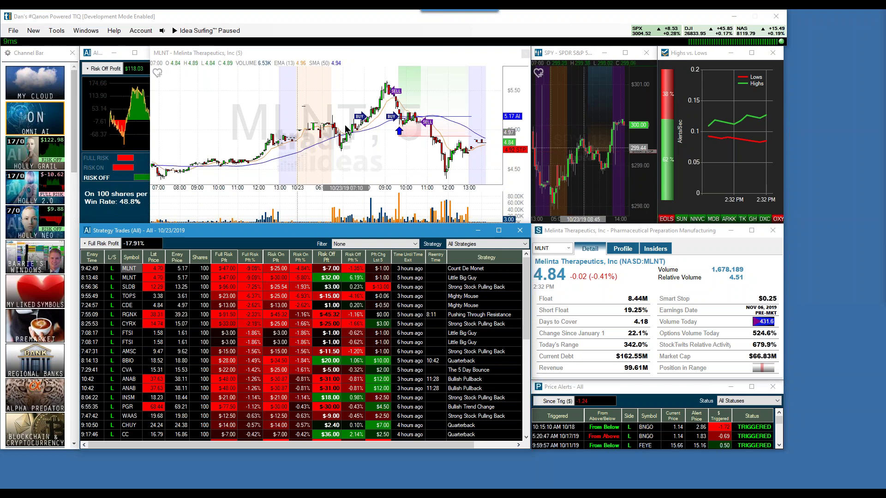
- Review the losing full-risk trades SLDB, ANAB and BBIO in turn on the 5-minute chart
left_click(130, 288)
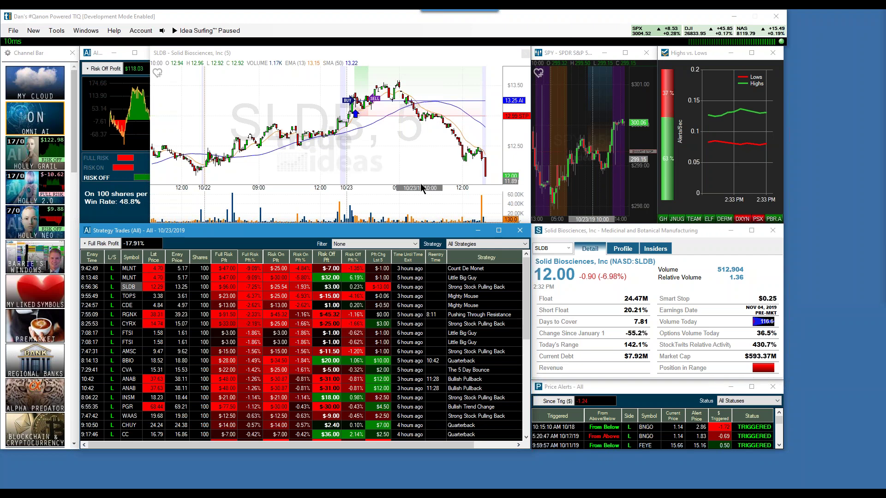
left_click(436, 390)
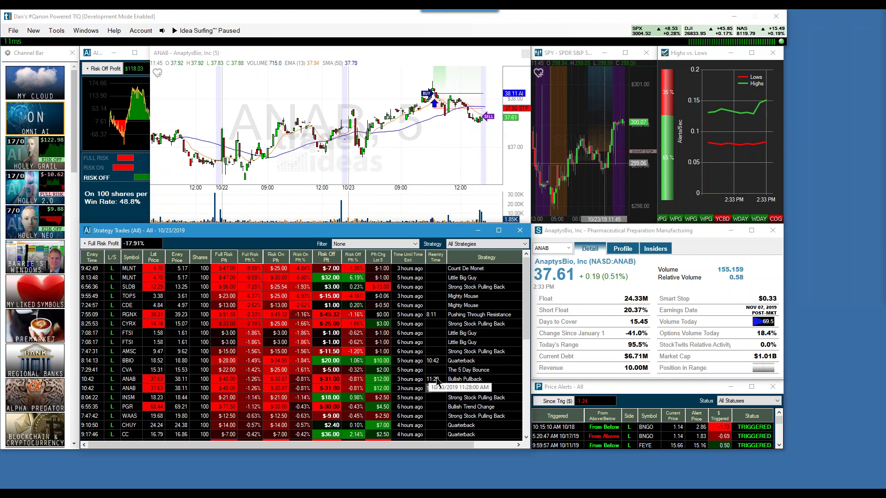
left_click(437, 362)
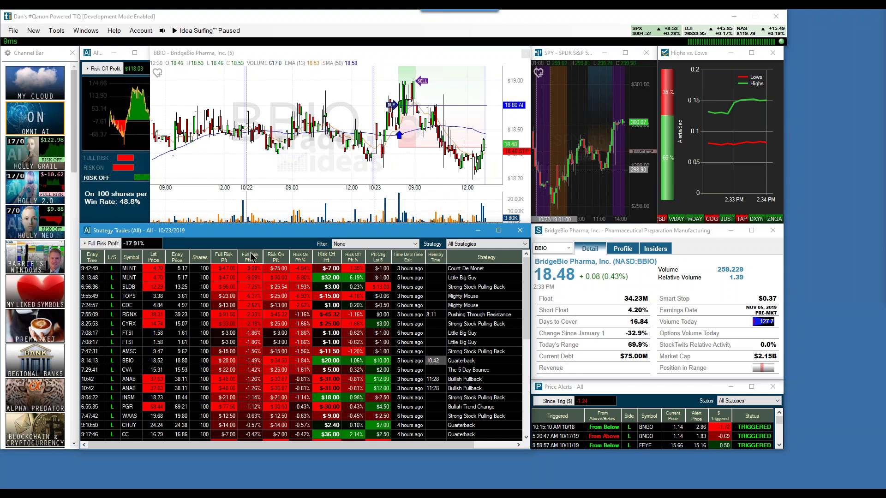
- Reorder the Strategy Trades table by Full Risk Pft %, highest first, and load the PLD Breakout trade with a reentry time
left_click(250, 257)
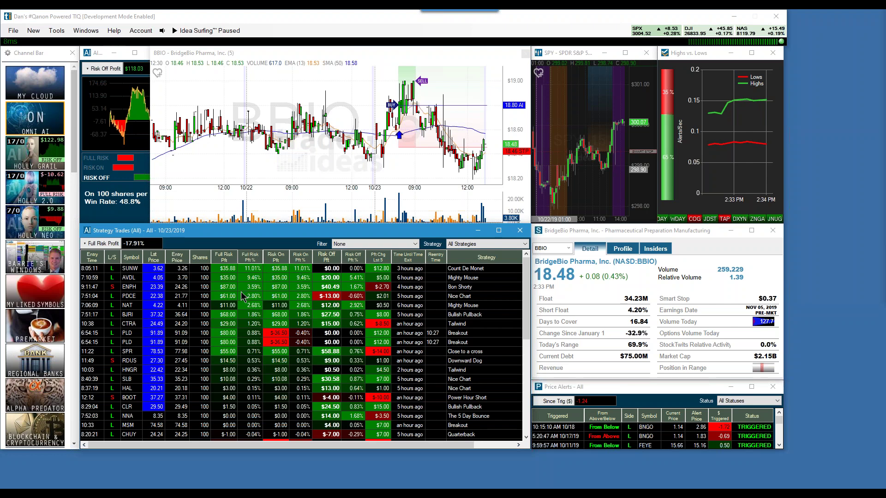
left_click(439, 340)
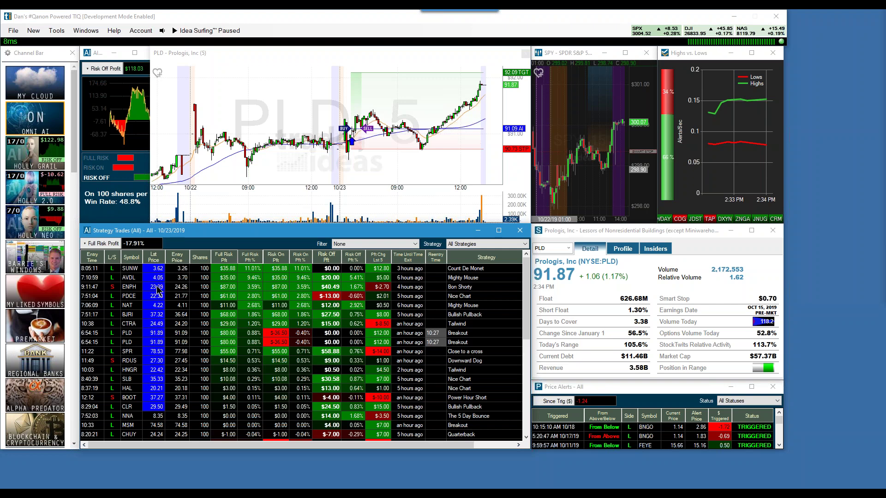
- Review the ENPH Bon Shorty and AVDL Mighty Mouse trades on the 5-minute chart, ending with ENPH loaded
left_click(128, 291)
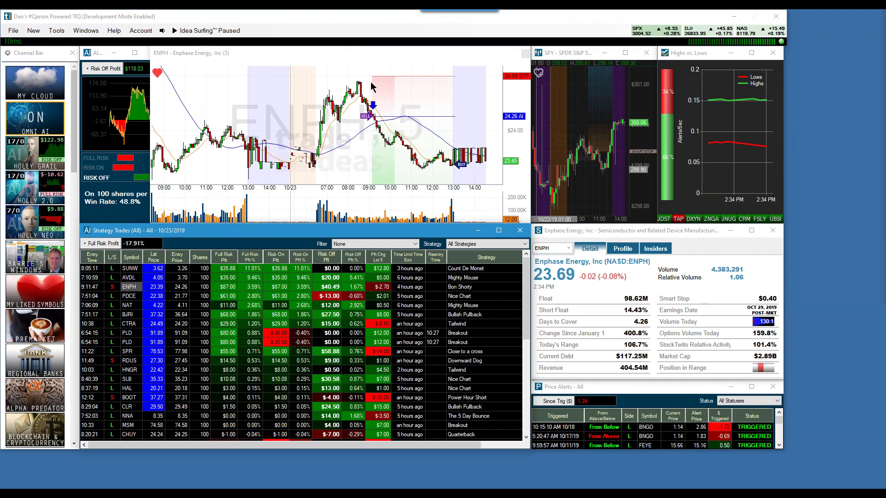
mouse_move(372, 117)
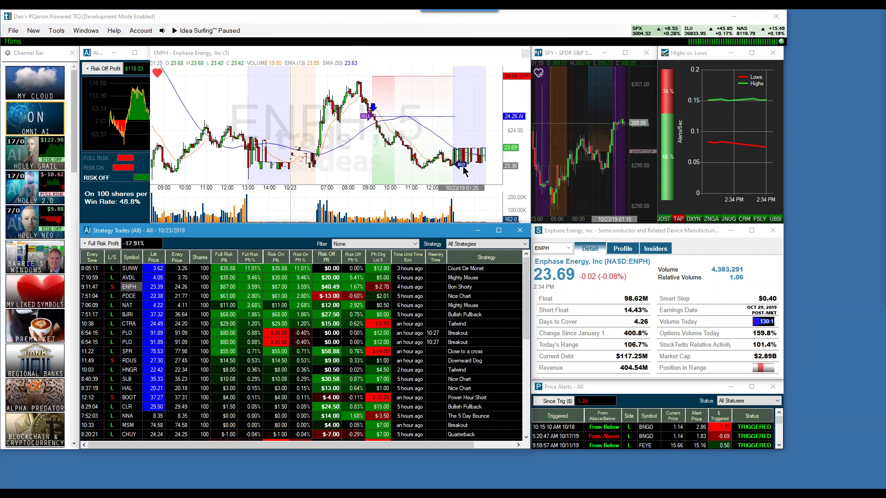
left_click(131, 277)
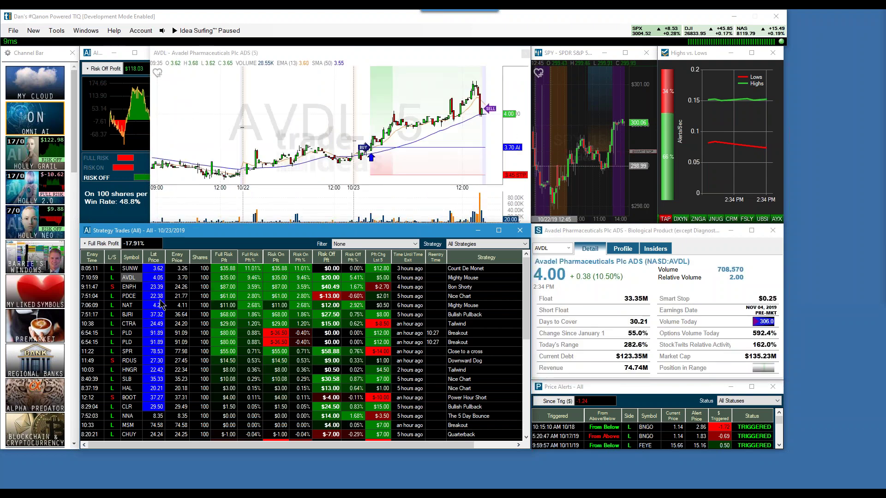
left_click(128, 288)
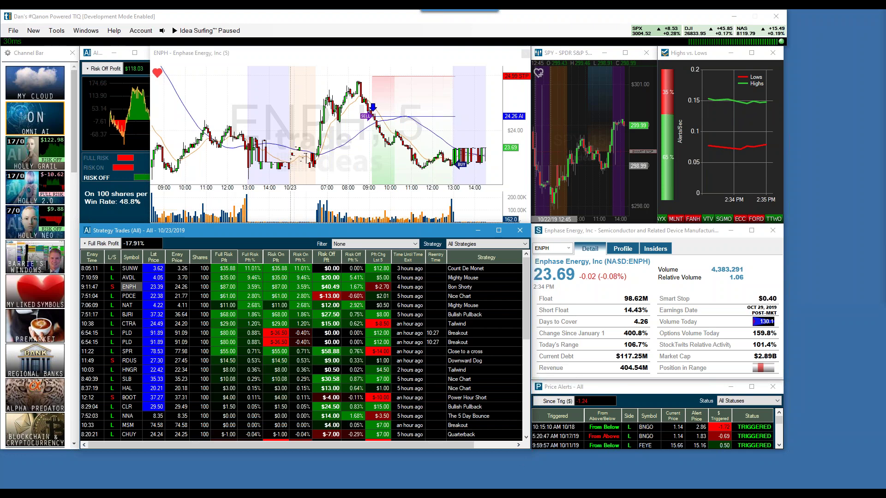
- Bring up Brokerage Plus, close the Strategy Trades window and place Brokerage Plus in its spot below the charts
left_click(481, 159)
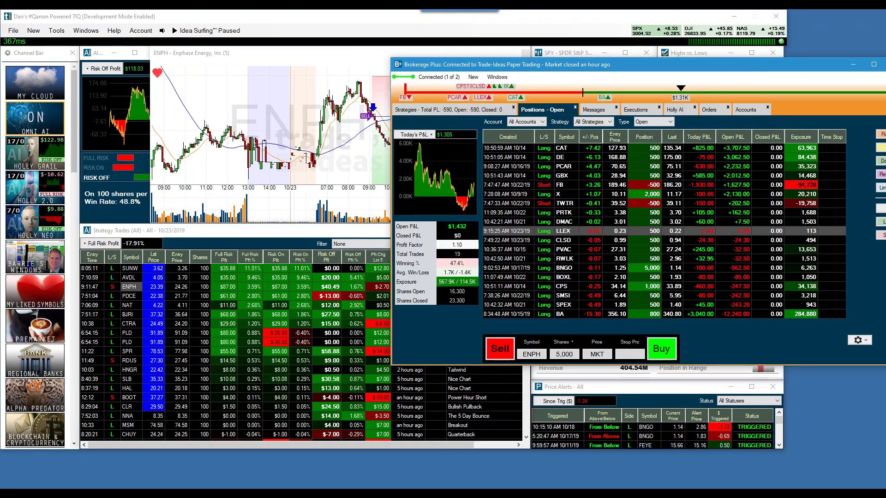
left_click_drag(652, 65, 885, 66)
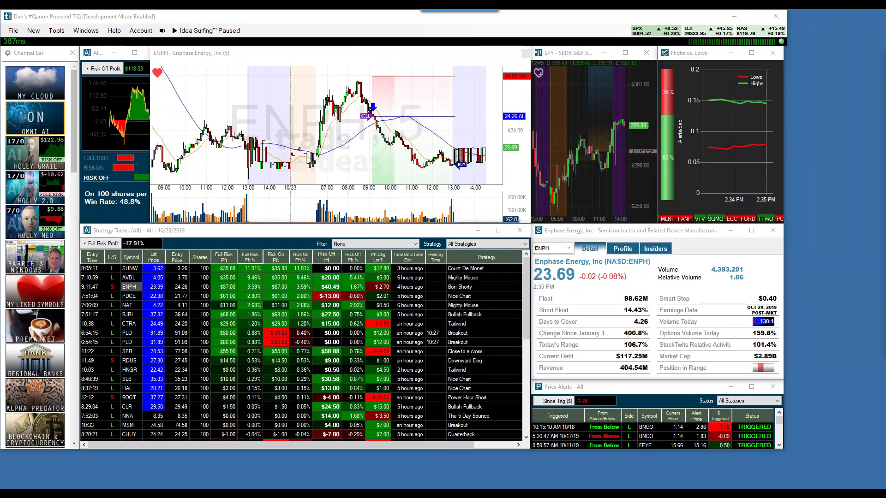
left_click(520, 230)
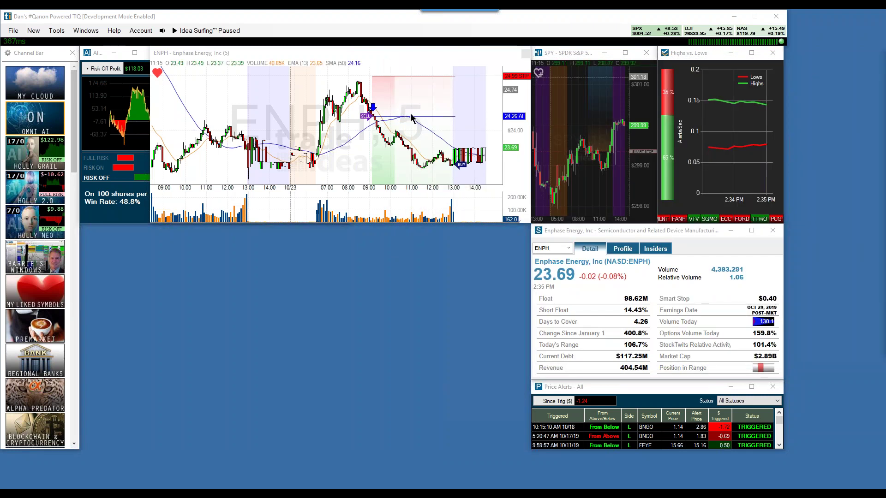
left_click_drag(881, 65, 400, 227)
- Shift the ENPH single stock window and the Price Alerts window to sit beside Brokerage Plus without overlapping it
left_click(725, 235)
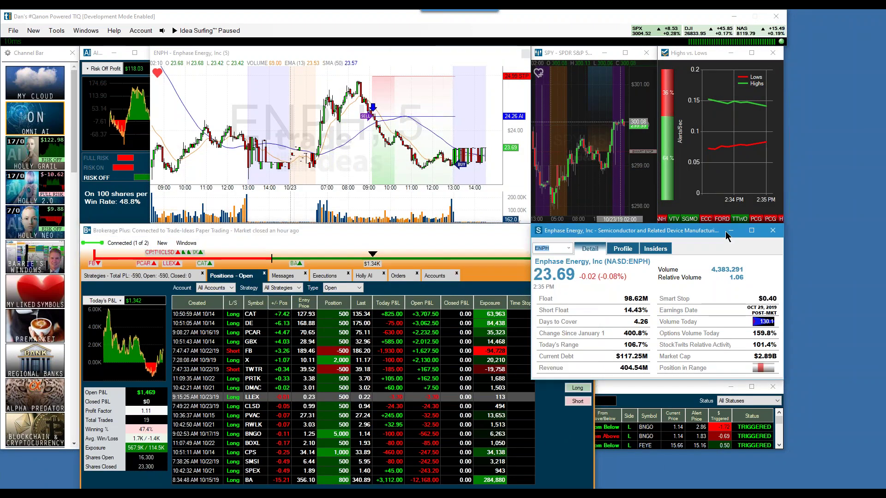
left_click_drag(726, 234, 790, 234)
left_click_drag(674, 387, 737, 393)
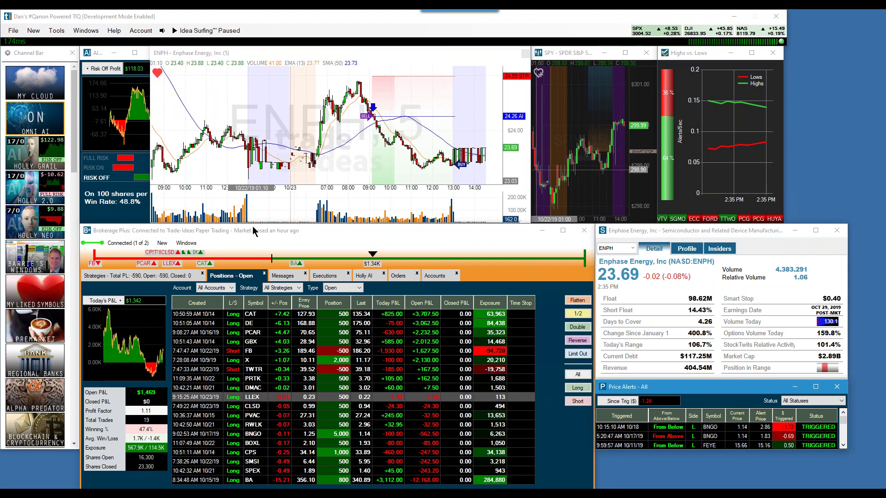
left_click(272, 237)
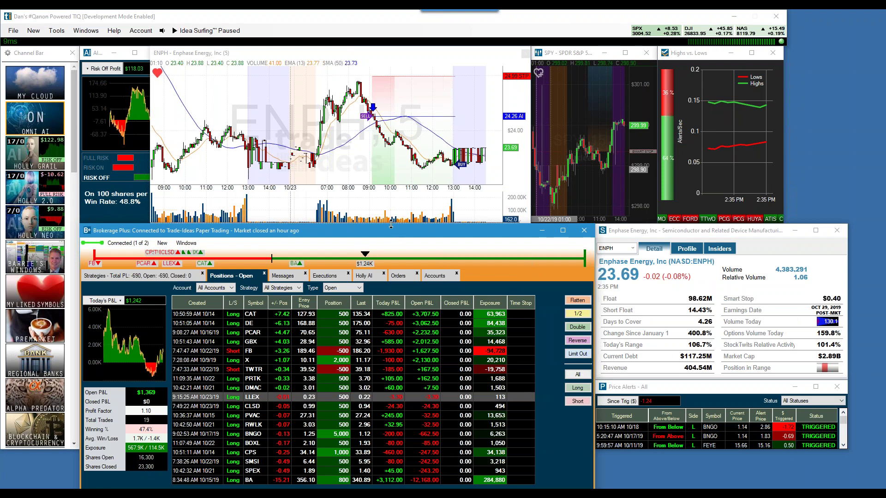
left_click(430, 226)
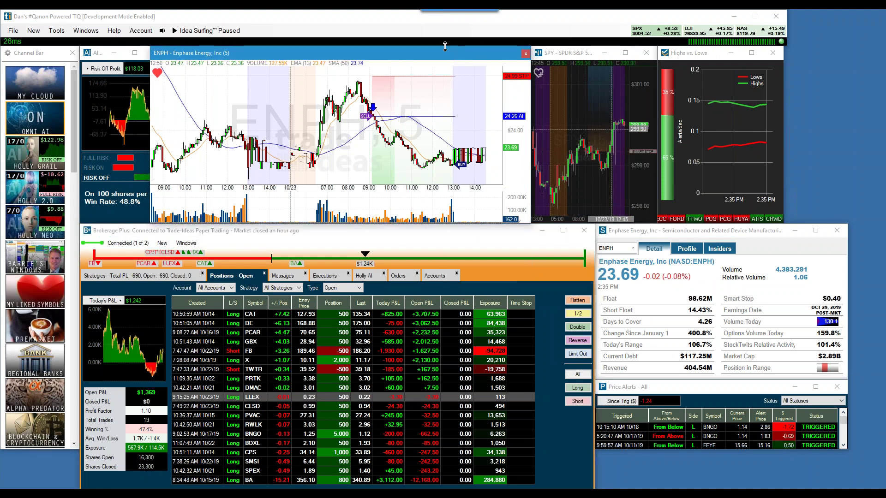
- Shrink ENPH's 5-minute chart and fit the daily chart between it and the AI profit window at matching height
left_click_drag(446, 53, 426, 53)
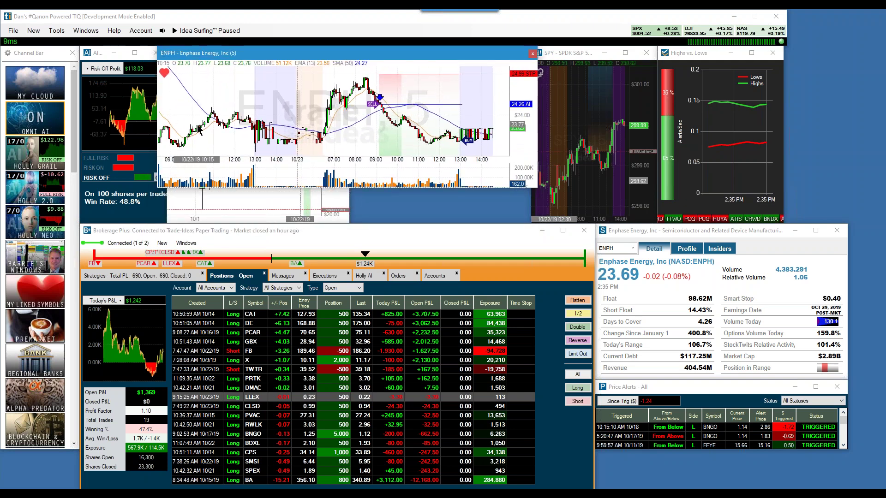
left_click_drag(157, 85, 346, 86)
left_click(276, 54)
mouse_move(275, 53)
left_mouse_down()
mouse_move(264, 106)
mouse_move(270, 50)
left_mouse_up()
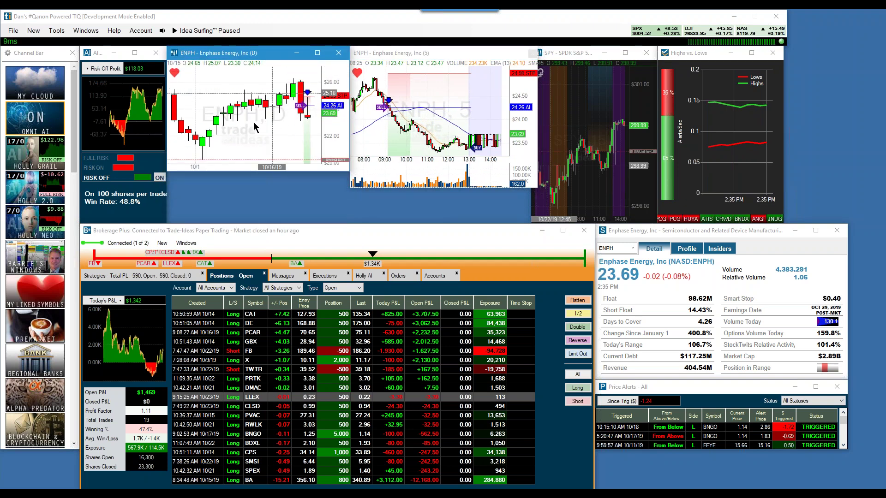
left_click_drag(284, 171, 284, 184)
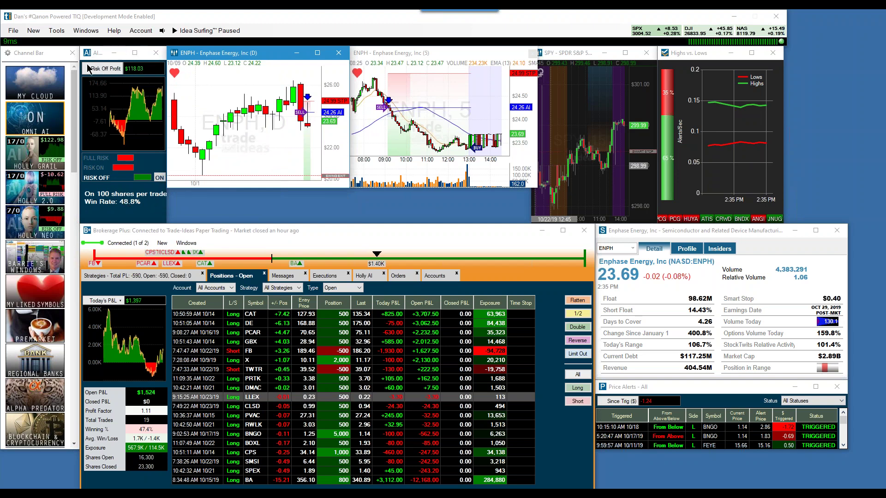
left_click_drag(97, 54, 79, 54)
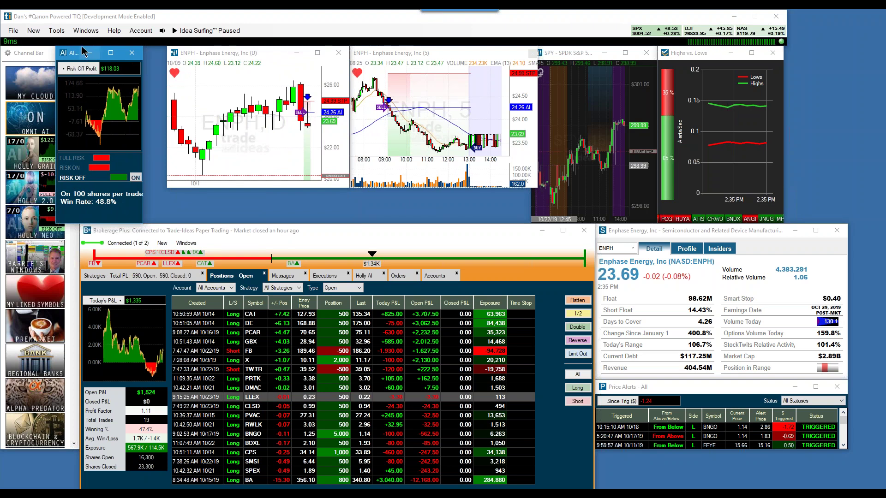
left_click_drag(76, 53, 100, 53)
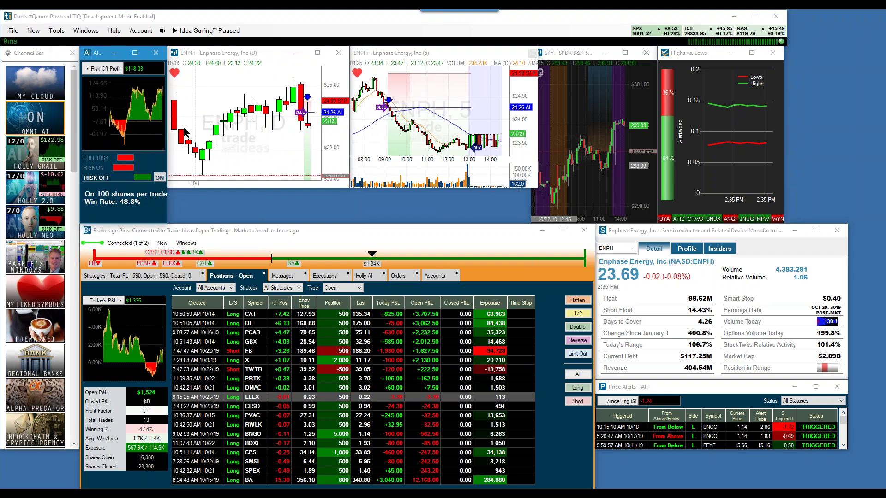
- Shorten the SPY and Highs vs. Lows windows and raise Brokerage Plus, the single stock window and Price Alerts against the upper row
left_click_drag(240, 228, 240, 193)
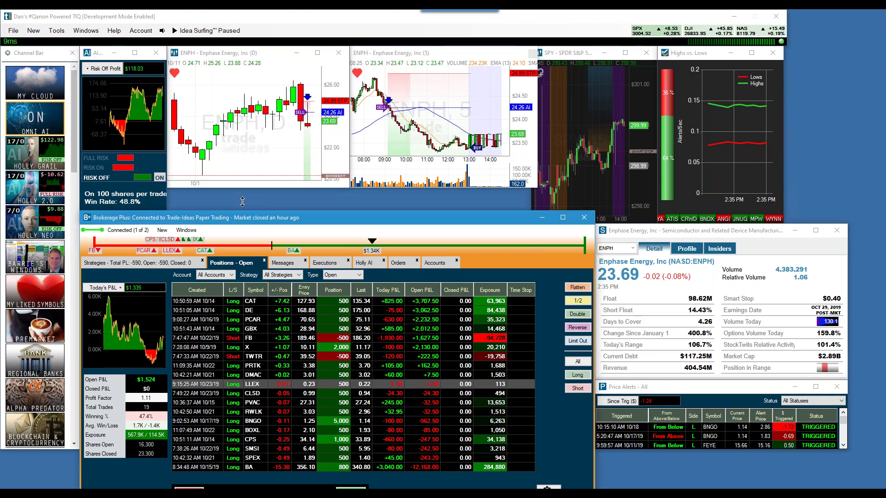
left_click_drag(657, 224, 656, 188)
left_click_drag(701, 224, 706, 193)
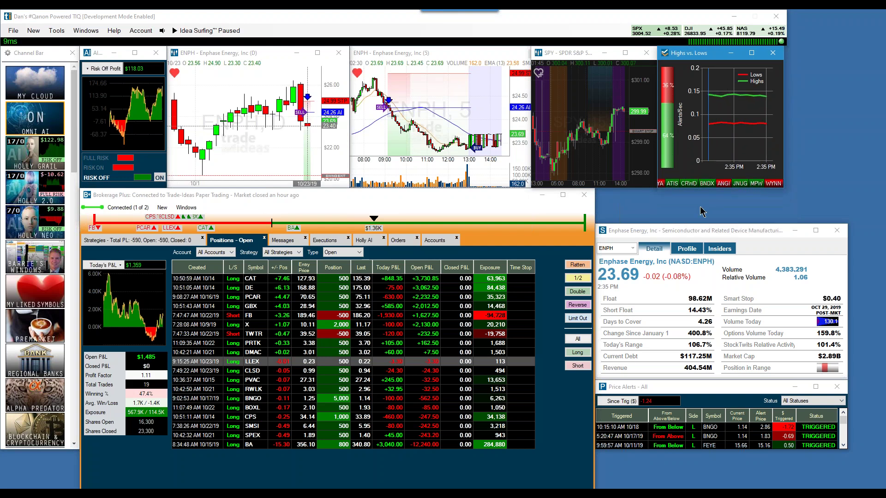
left_click_drag(705, 230, 705, 194)
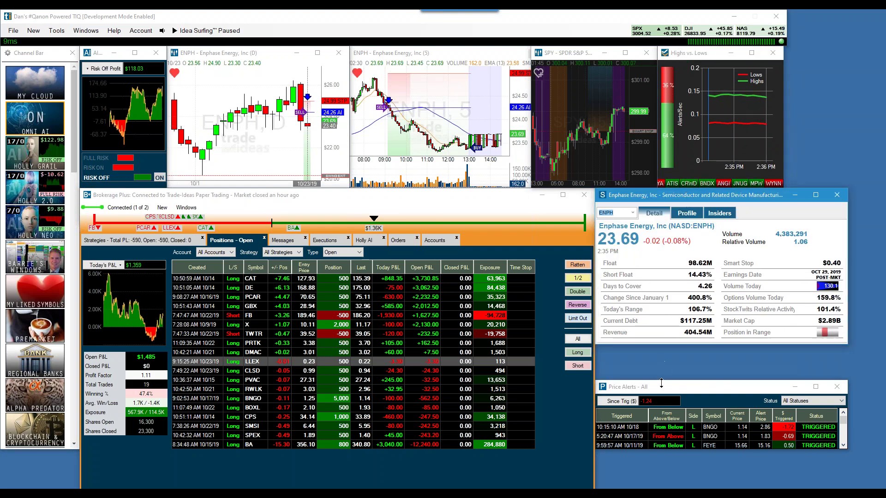
left_click_drag(662, 390, 662, 354)
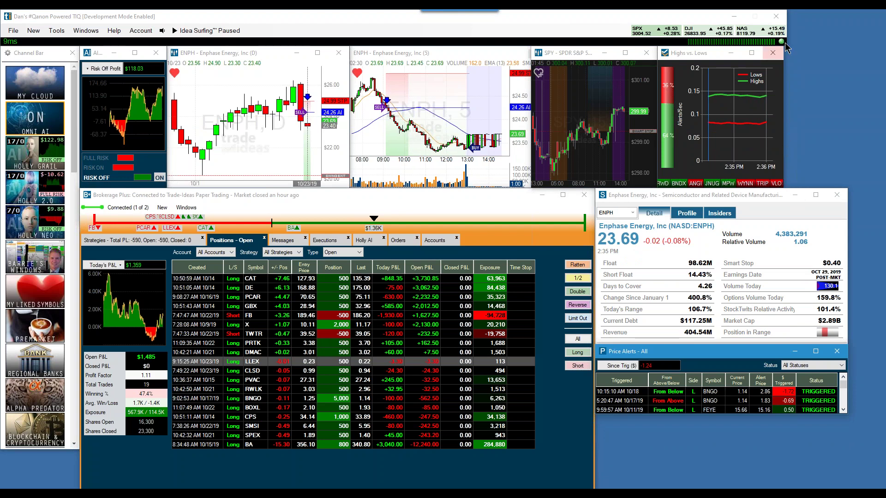
- Close the Highs vs. Lows window and widen the SPY chart and the main toolbar window to the layout's outer edge
left_click(779, 54)
left_click_drag(658, 81, 847, 81)
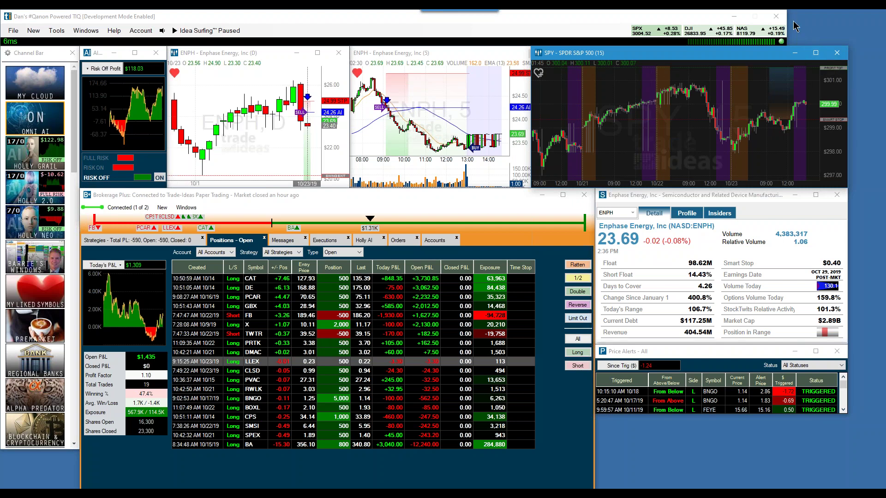
left_click_drag(787, 23, 848, 23)
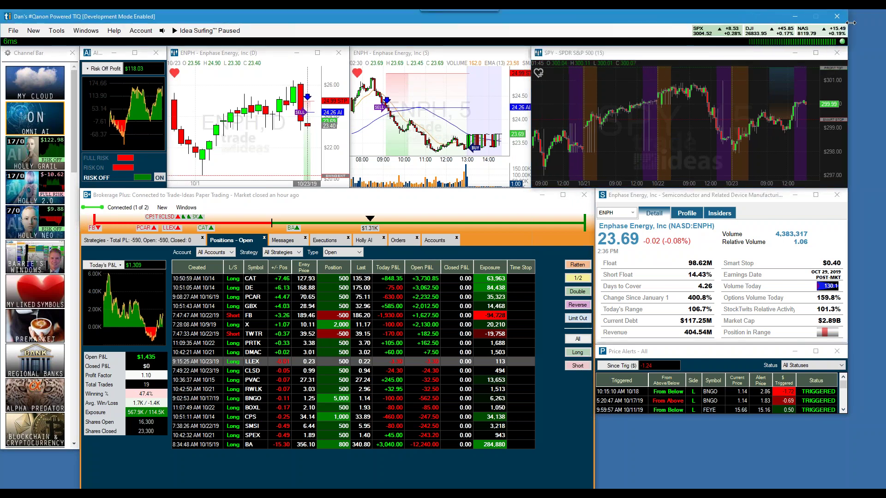
- Lengthen the Price Alerts window to show more alerts and order the open positions by +/- Pos, lowest first
left_click(359, 199)
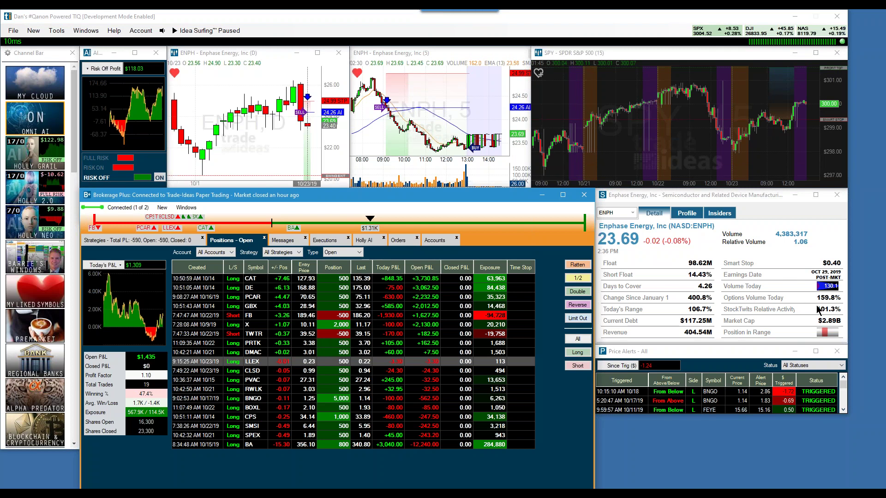
left_click_drag(766, 415, 771, 483)
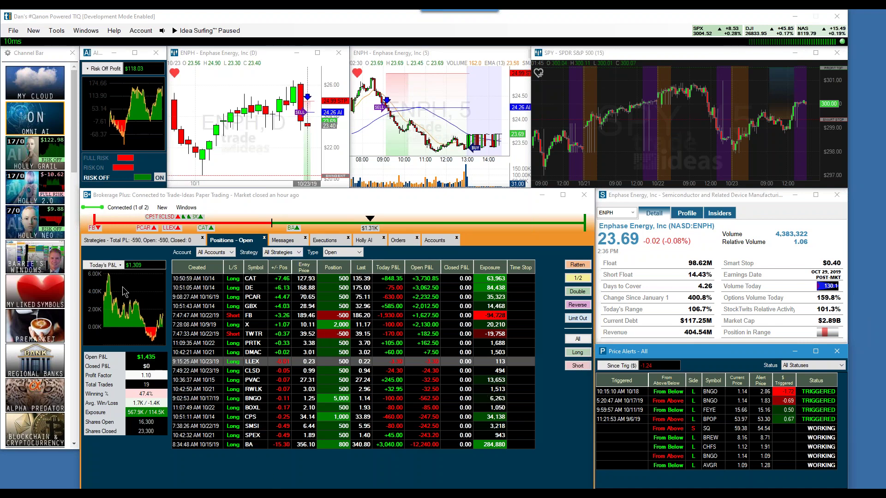
left_click(105, 266)
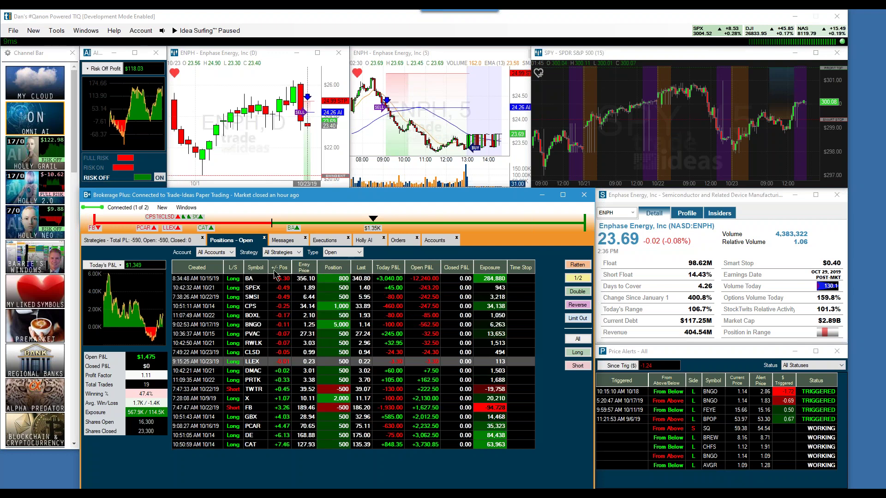
left_click(313, 460)
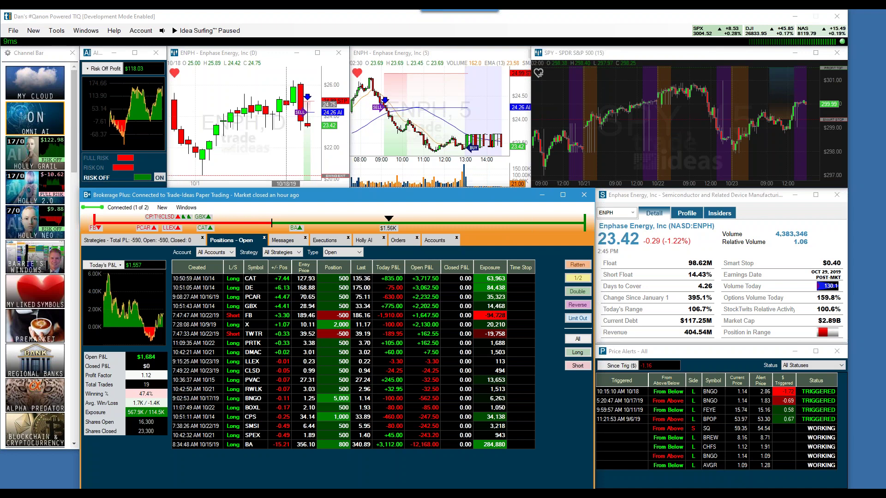
- Switch to the Q&A Slide Deck 2019 in Google Slides, present it and advance to the charts, compare count and single stock slide
mouse_move(304, 494)
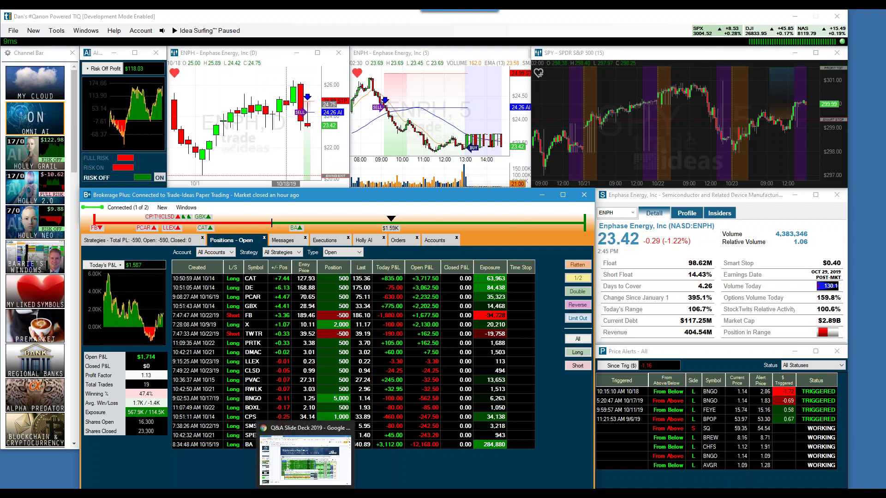
left_click(308, 480)
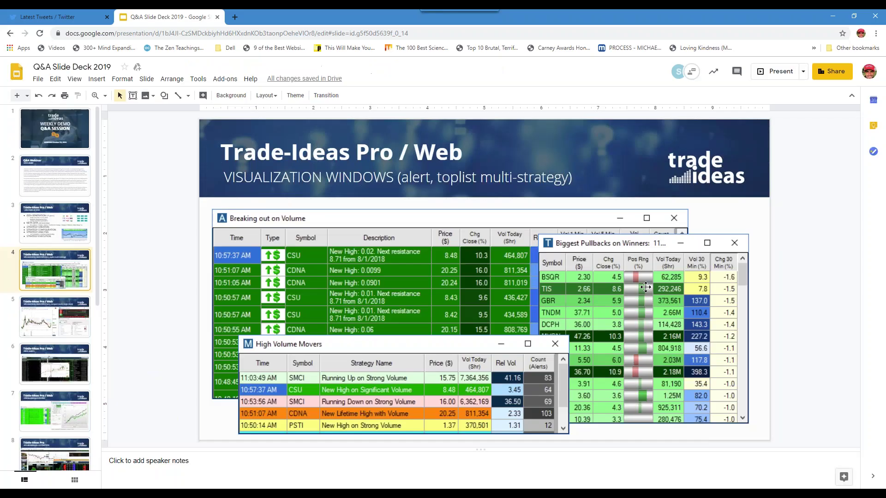
left_click(776, 71)
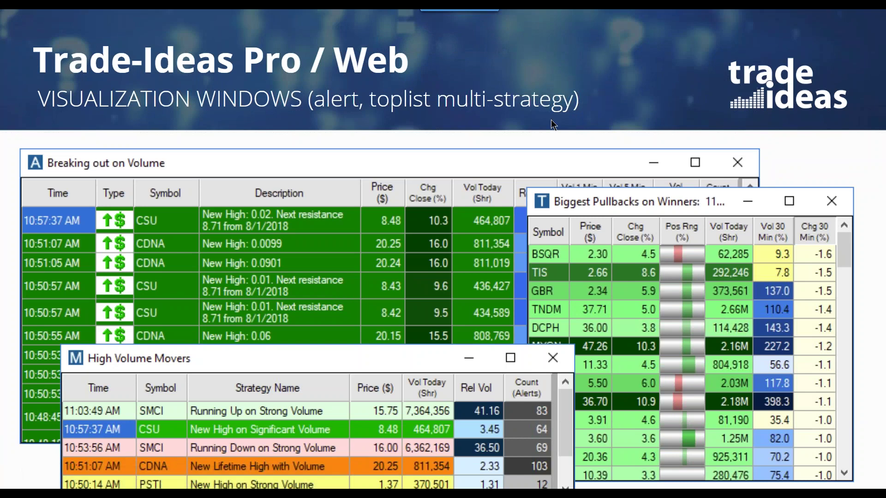
key("Right")
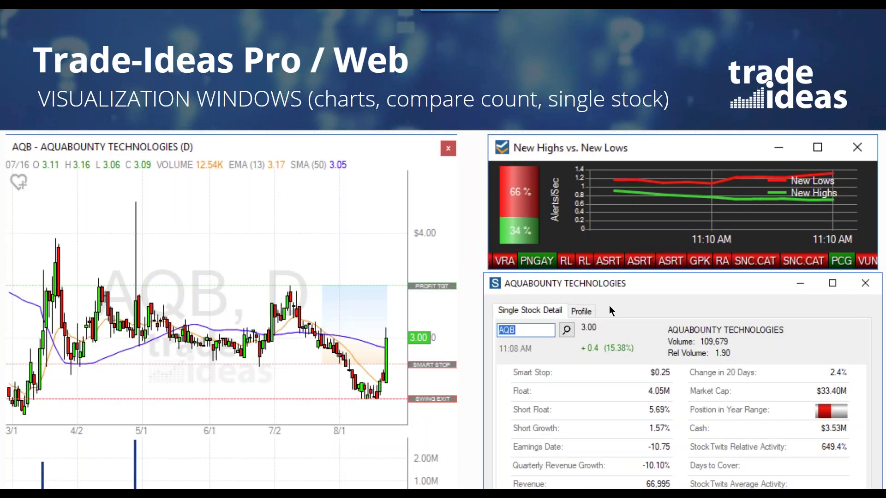